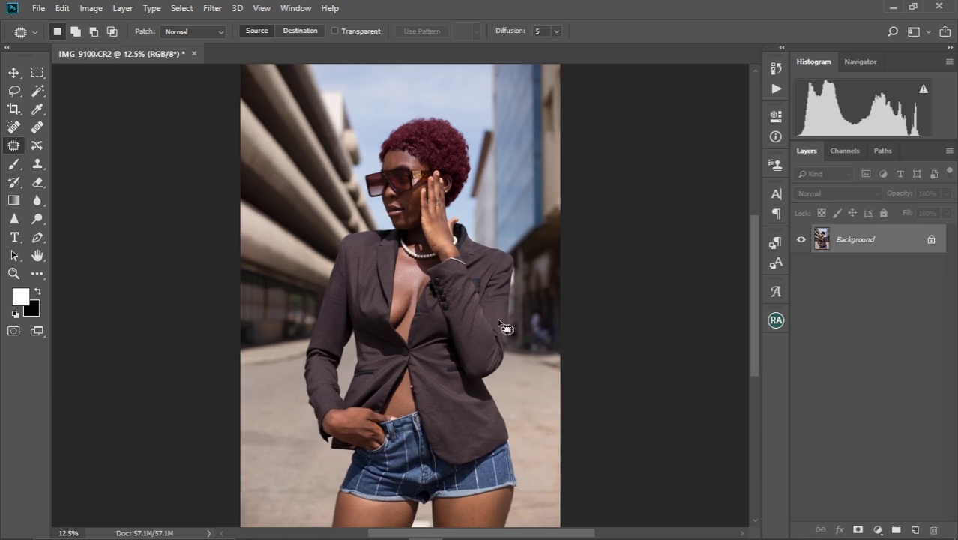
Examine the woman's face, sunglasses and raised hand up close to judge the skin detail
scroll(500, 322, up, 3)
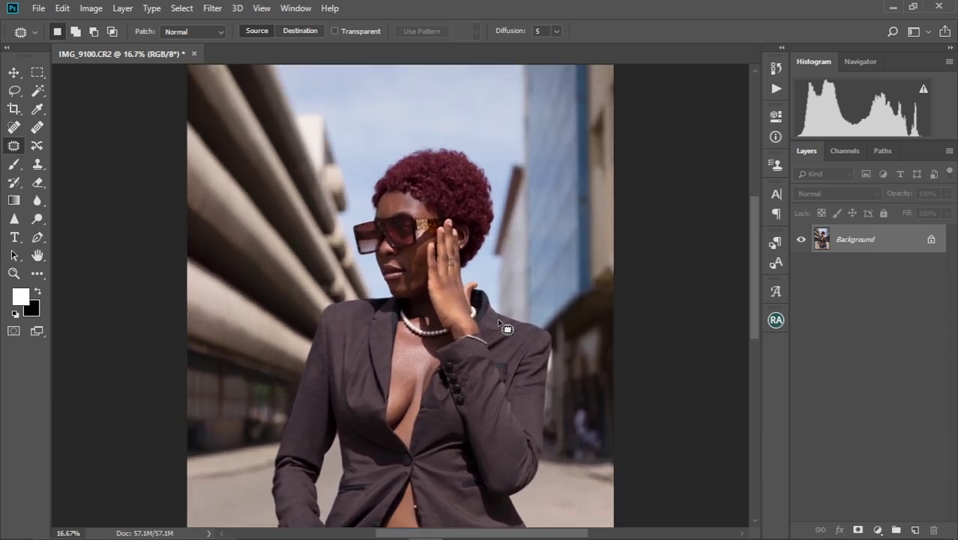
scroll(444, 314, up, 3)
scroll(443, 314, up, 4)
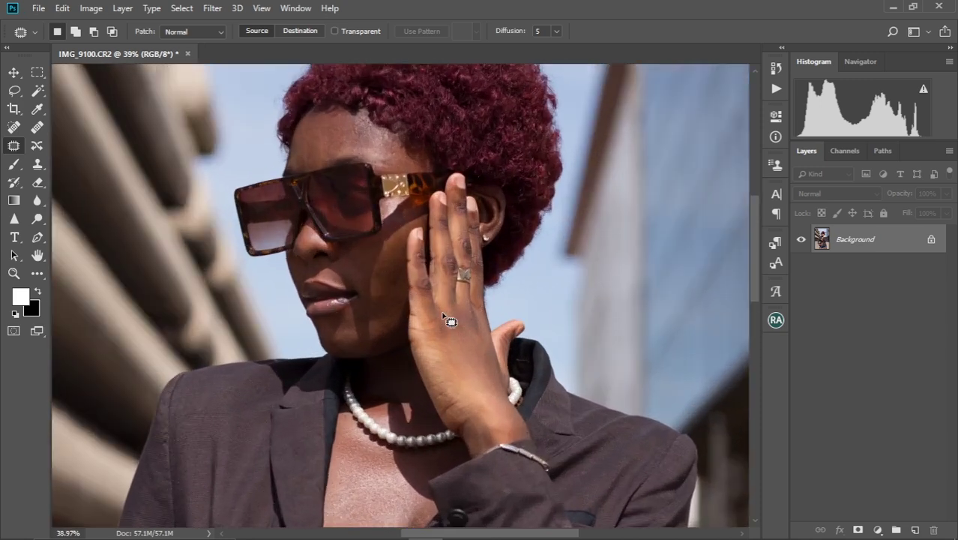
scroll(460, 330, down, 2)
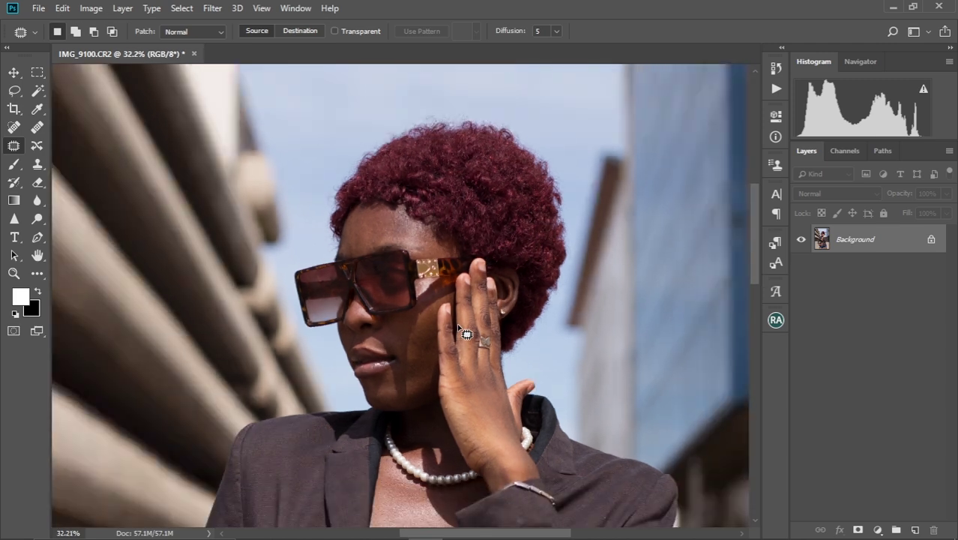
scroll(459, 330, down, 1)
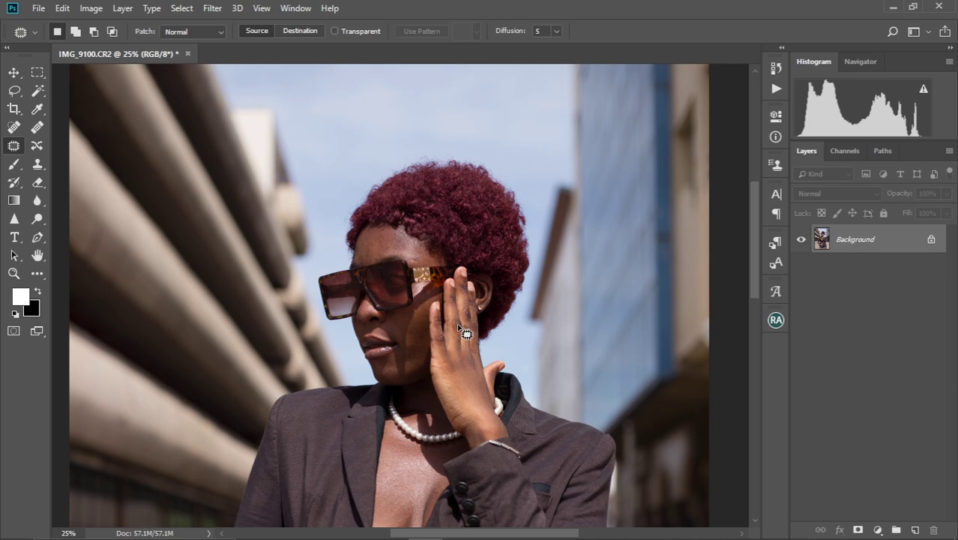
scroll(460, 330, down, 3)
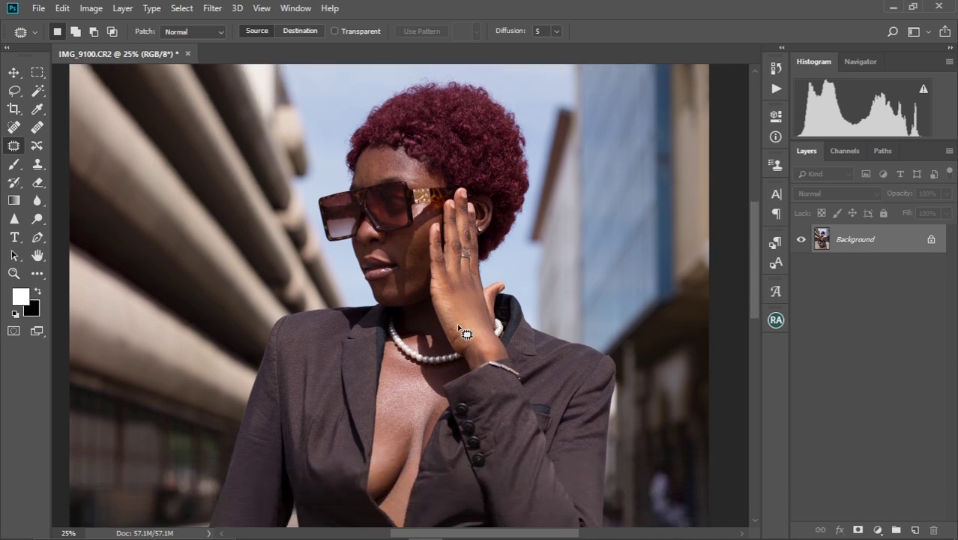
scroll(375, 249, up, 4)
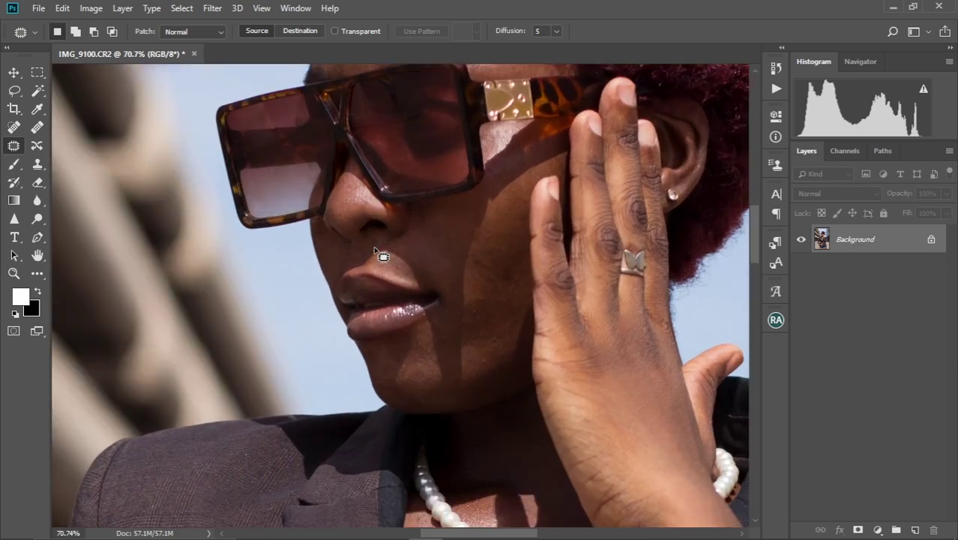
scroll(375, 249, down, 2)
drag(504, 243, 451, 273)
drag(427, 227, 415, 272)
scroll(422, 278, up, 2)
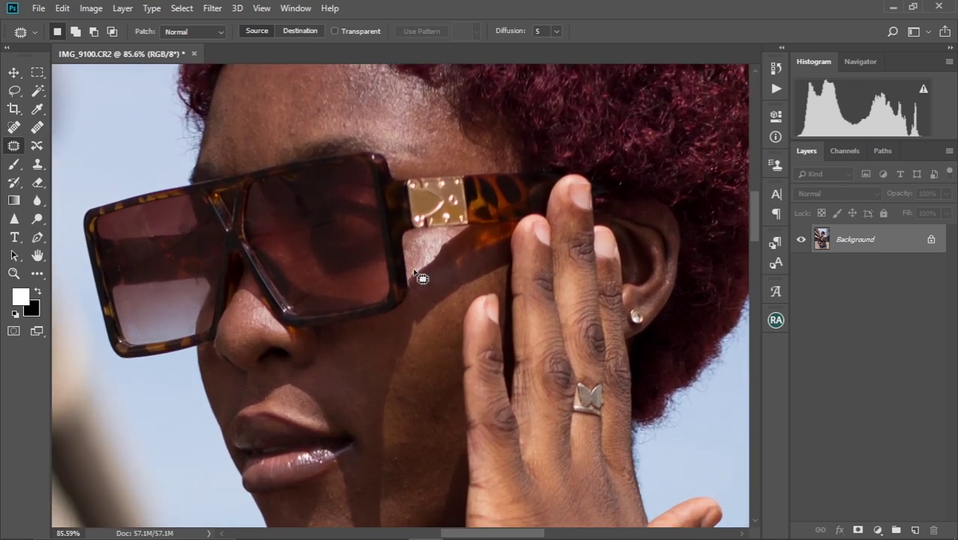
scroll(422, 278, down, 2)
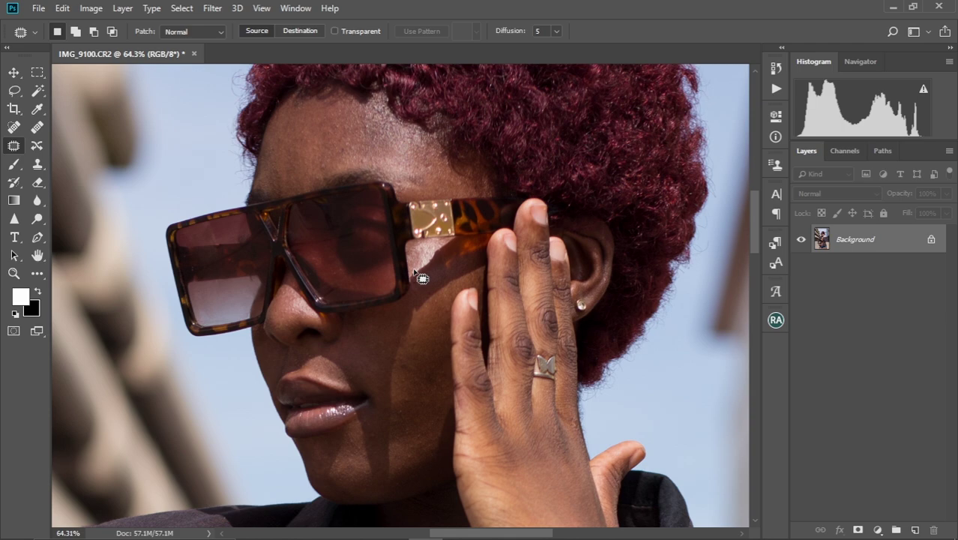
Duplicate the Background layer and activate the Move tool
key(ctrl+0)
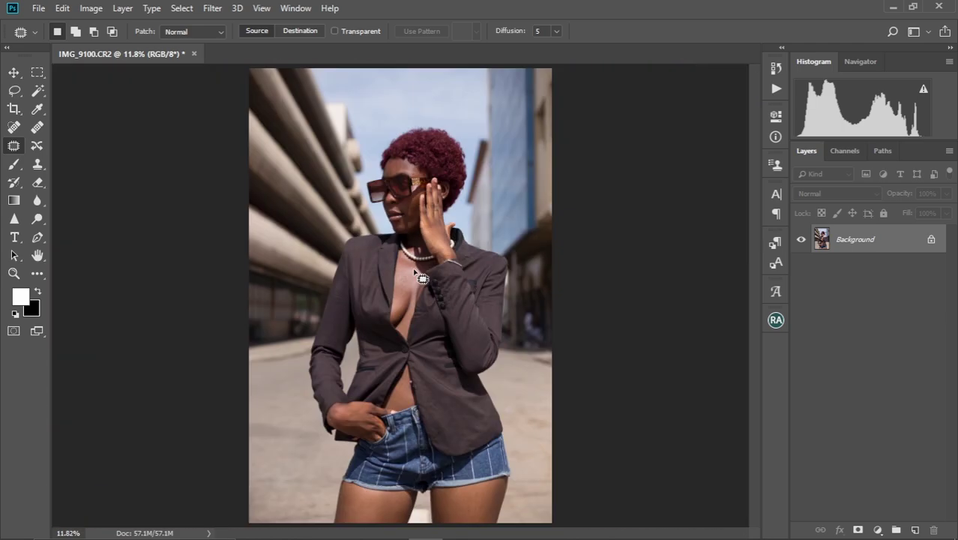
key(ctrl+j)
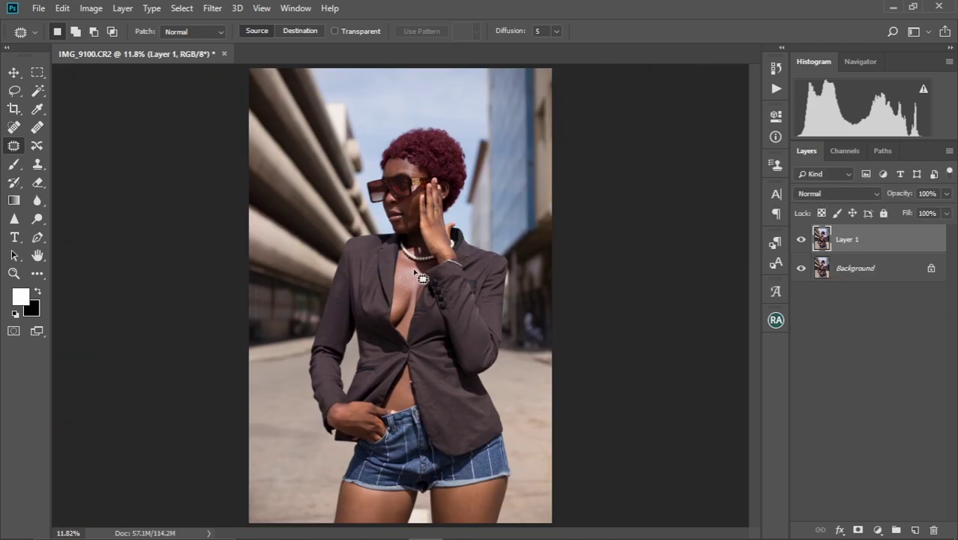
click(12, 75)
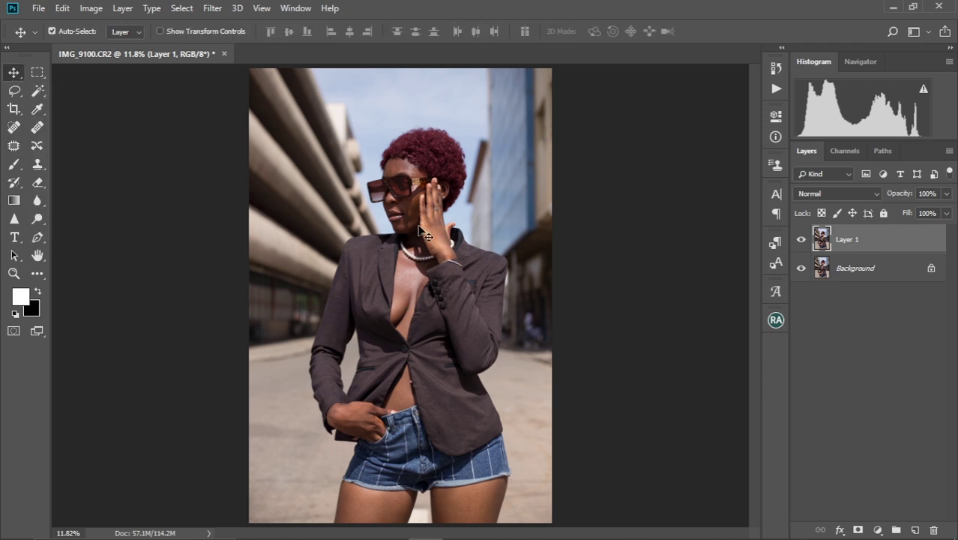
Examine the skin throughout the photo at close range, from the face and chest down to the thighs
scroll(421, 231, up, 10)
drag(421, 231, 432, 346)
drag(451, 482, 430, 323)
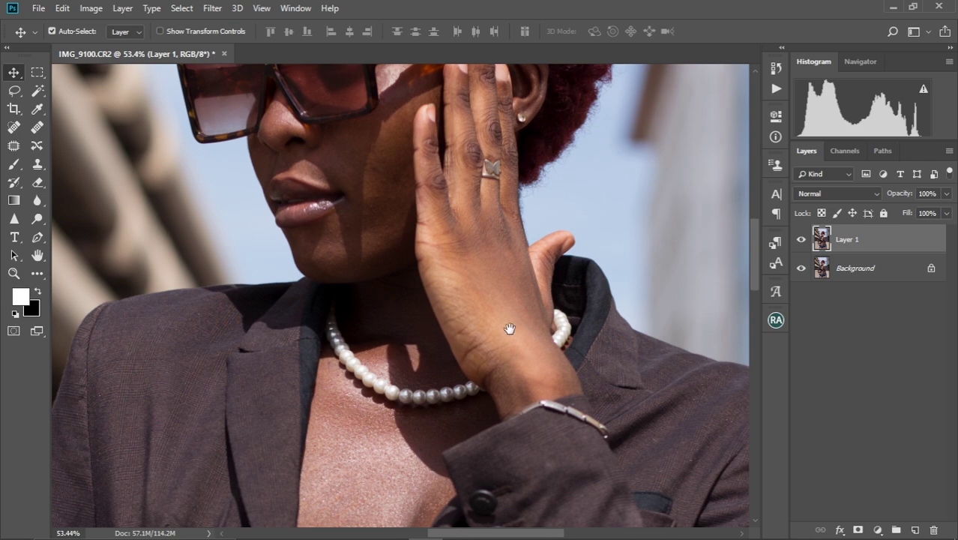
drag(435, 425, 447, 292)
drag(420, 324, 436, 172)
mouse_move(402, 518)
mouse_down()
mouse_move(417, 360)
mouse_move(406, 248)
mouse_up()
drag(419, 451, 403, 244)
drag(414, 381, 414, 162)
drag(408, 392, 413, 149)
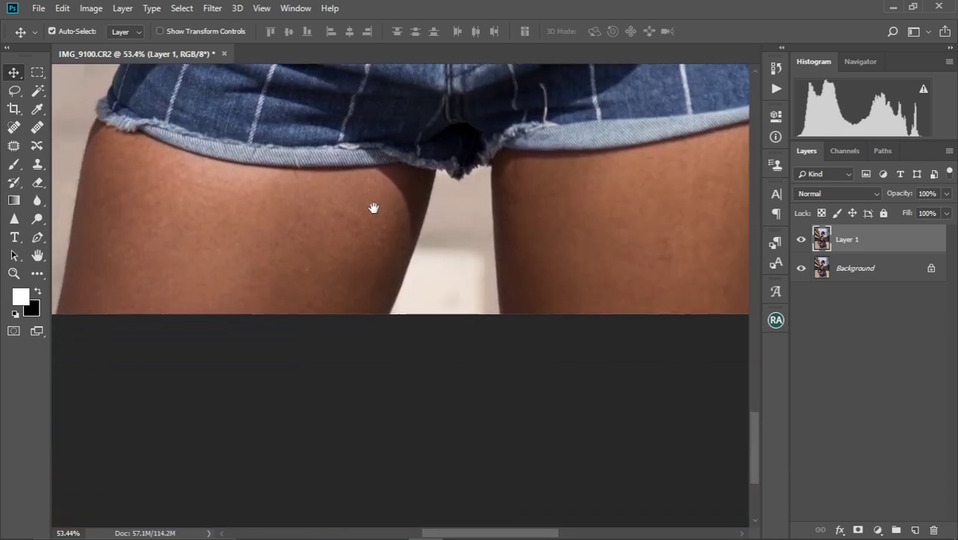
drag(433, 201, 409, 296)
drag(570, 244, 570, 315)
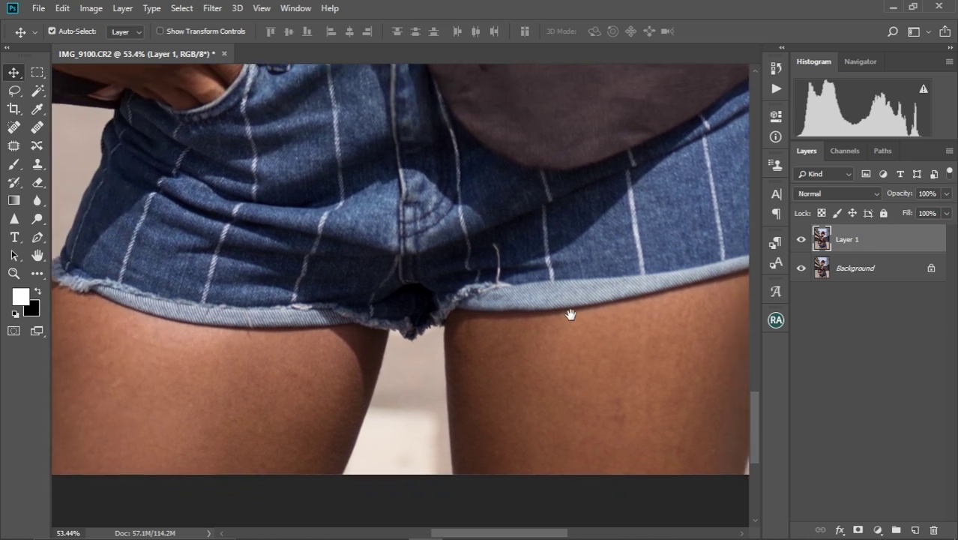
key(ctrl+0)
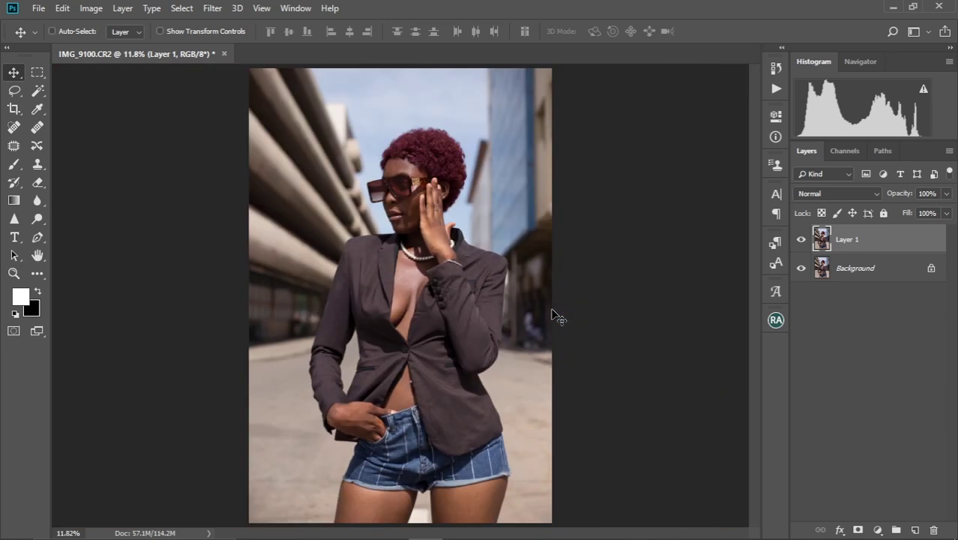
Make a second duplicate of the photo from Layer 1
key(ctrl+plus)
key(ctrl+plus)
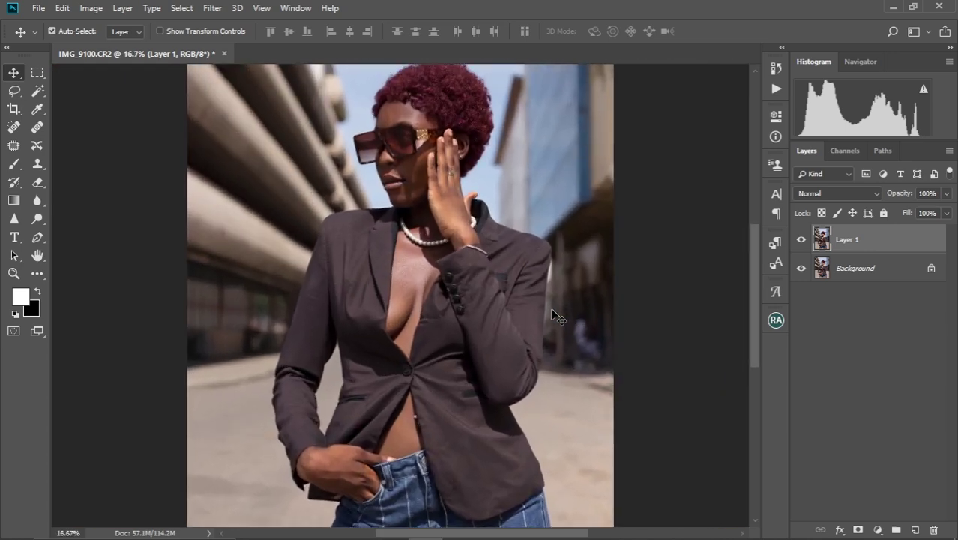
scroll(483, 275, up, 3)
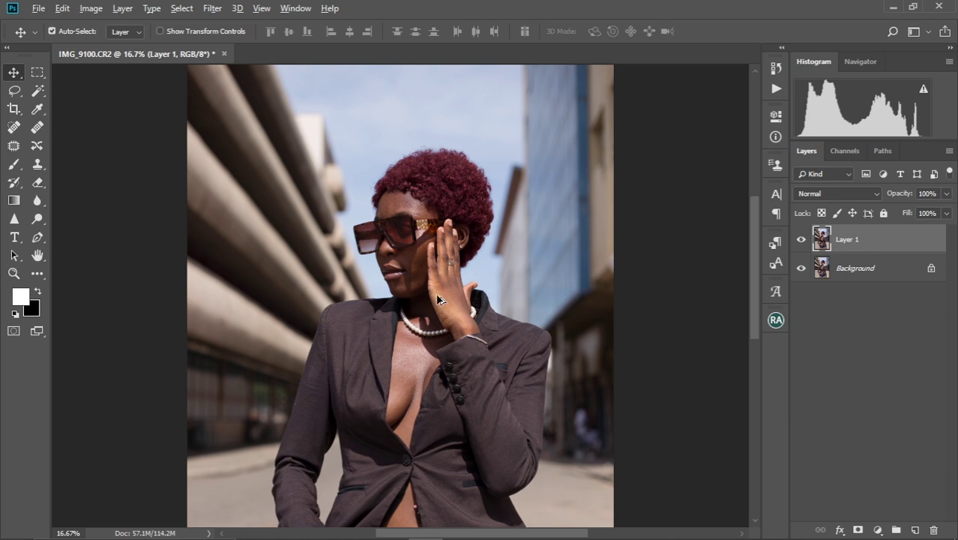
scroll(438, 299, up, 6)
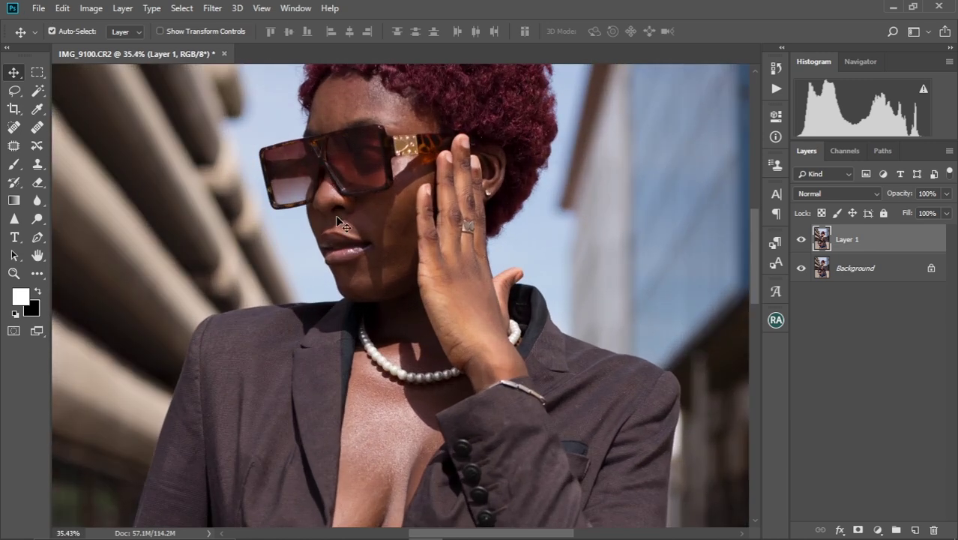
drag(379, 211, 358, 269)
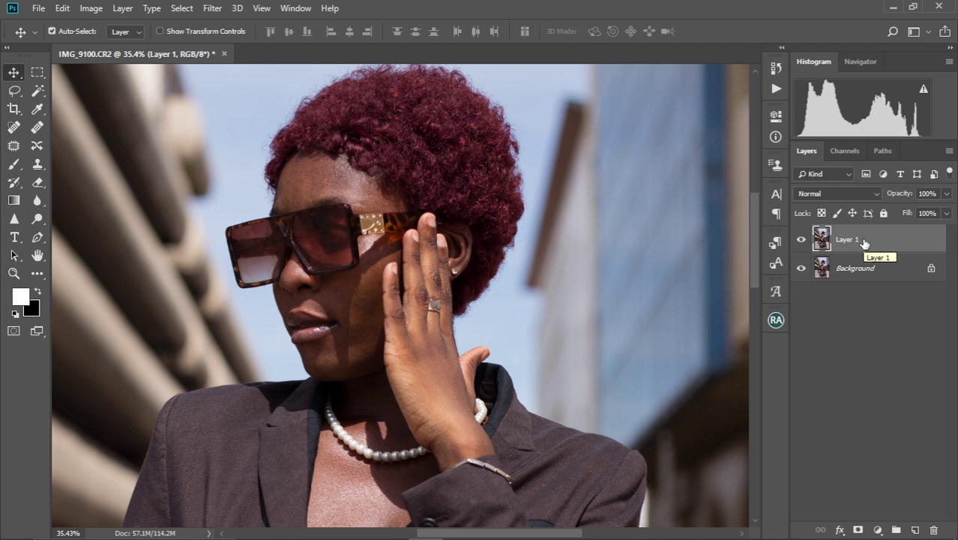
key(ctrl+j)
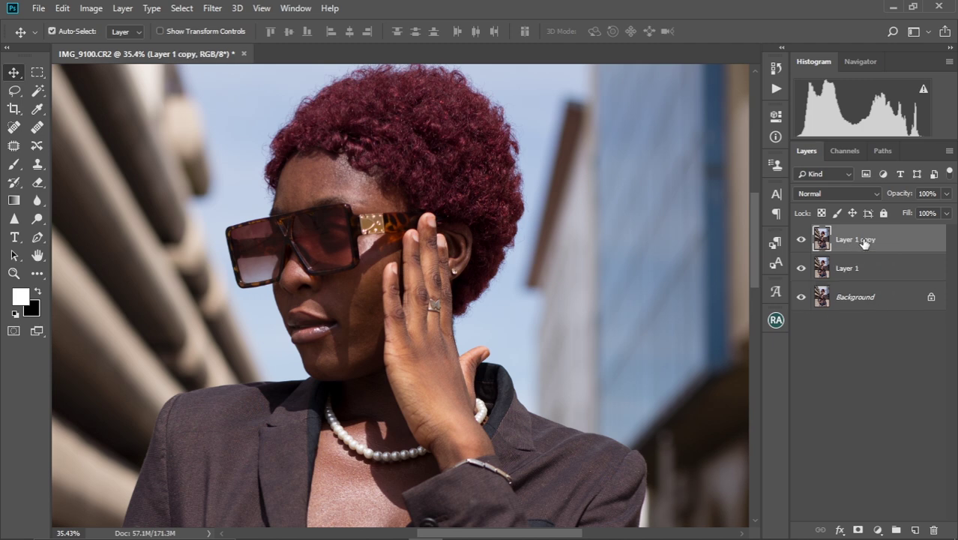
Rename Layer 1 as Color and the copy above it as Texture
double_click(842, 267)
key(BackSpace)
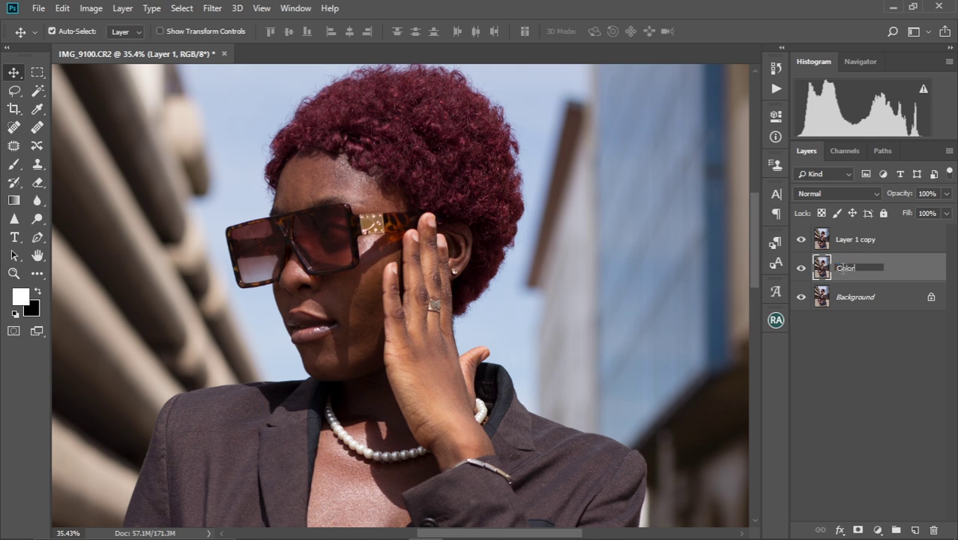
key(Return)
double_click(855, 239)
key(BackSpace)
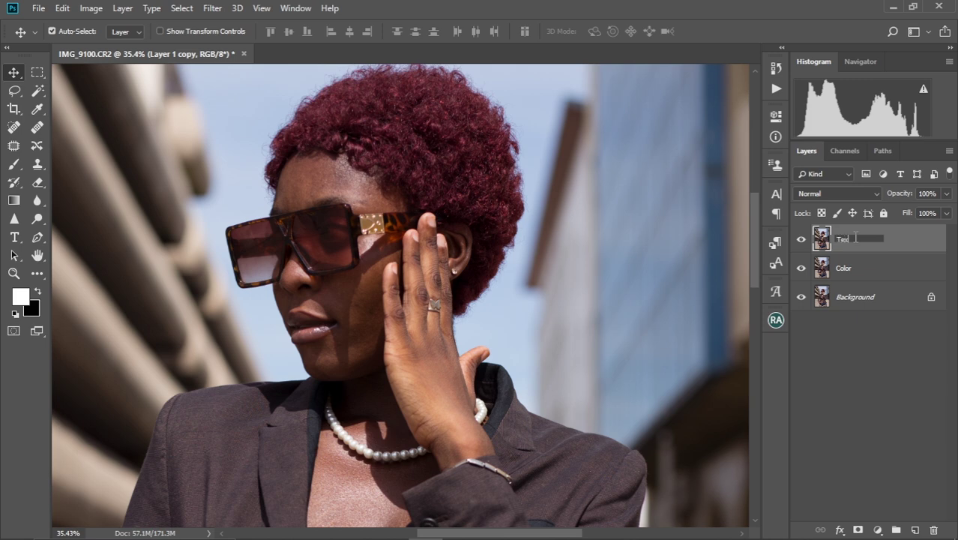
key(Return)
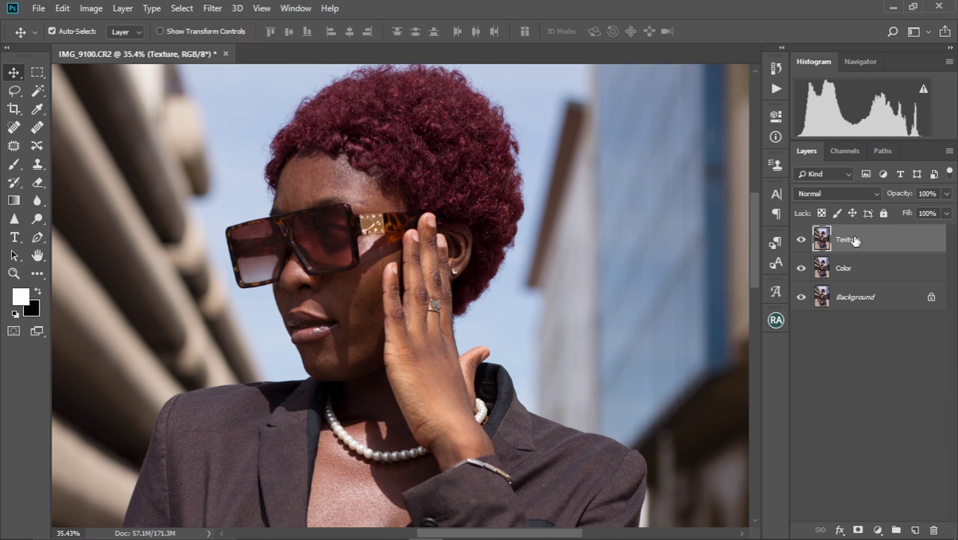
Hide the Texture layer and apply a Gaussian Blur with a 5.6-pixel radius to the Color layer
click(859, 274)
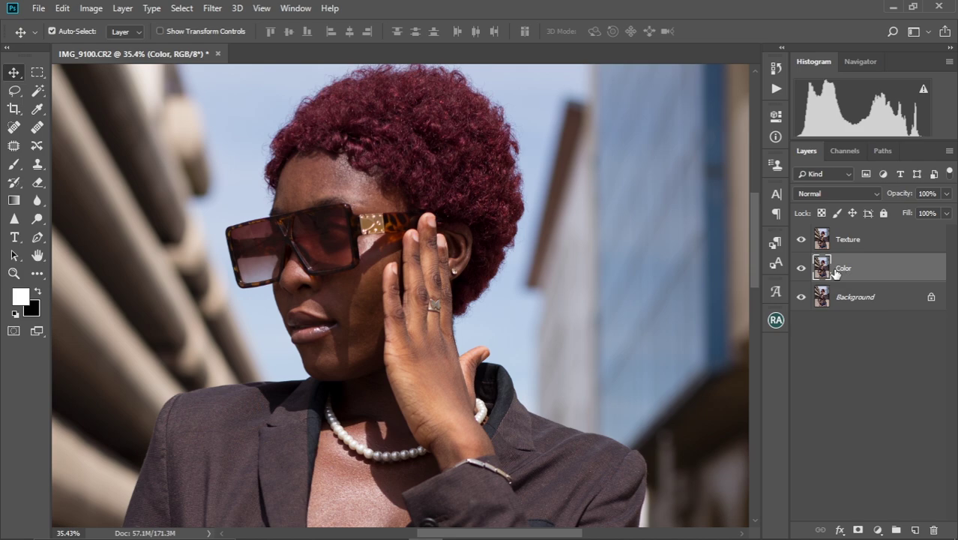
click(801, 239)
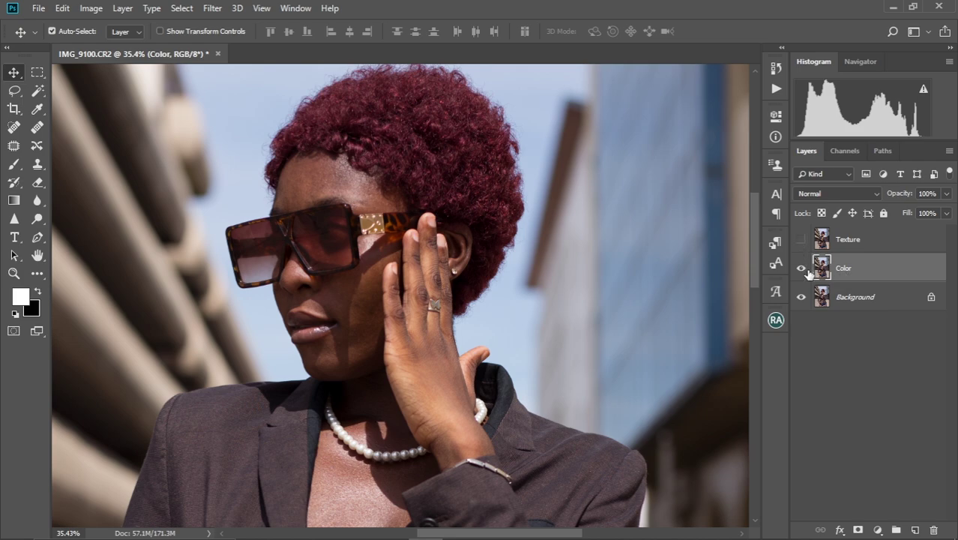
click(855, 241)
click(852, 267)
click(322, 10)
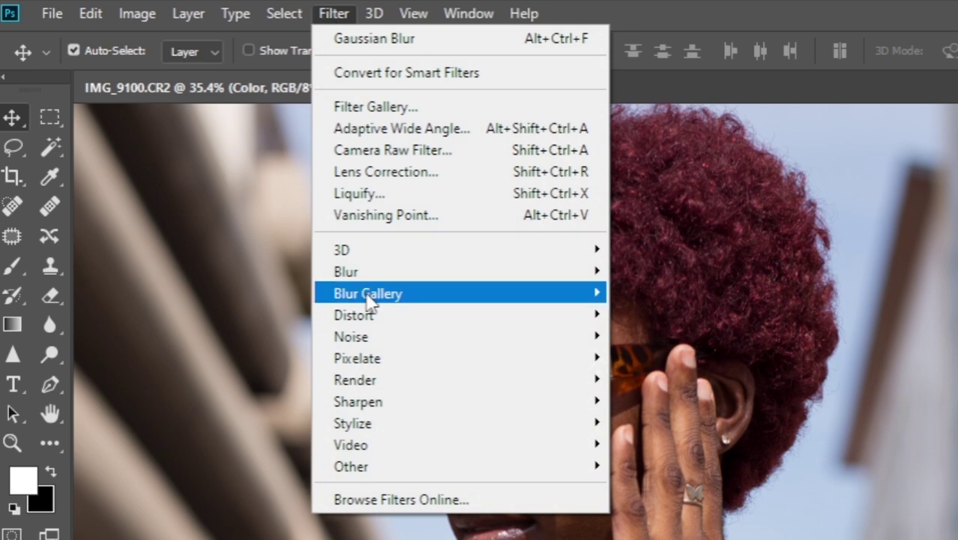
mouse_move(606, 274)
click(658, 357)
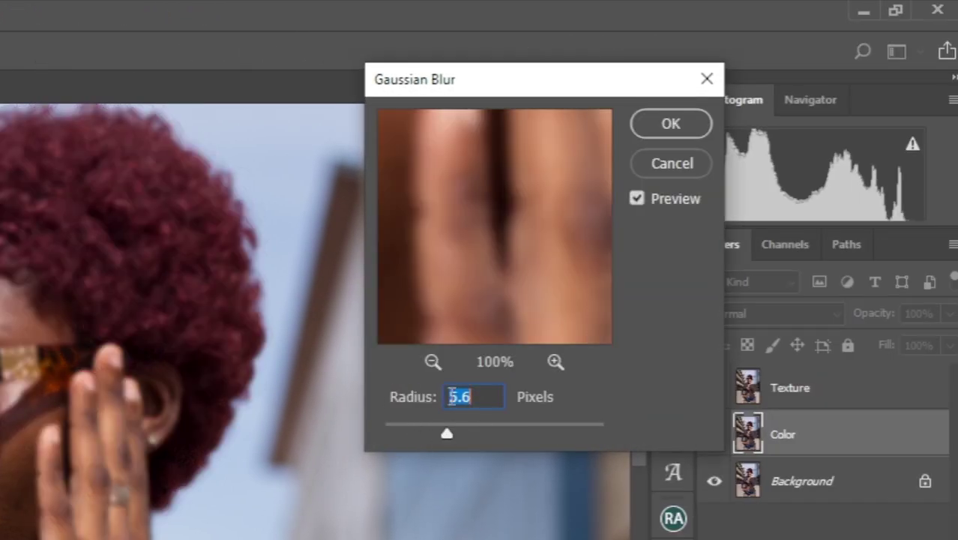
click(665, 123)
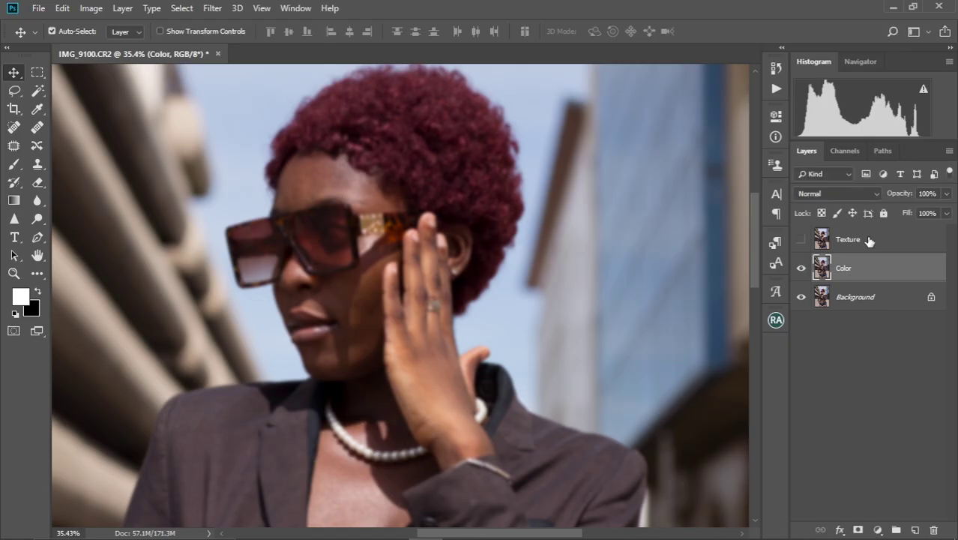
Show the Texture layer and apply the Color layer to it with Apply Image, using Subtract blending, scale 2 and offset 128
click(824, 391)
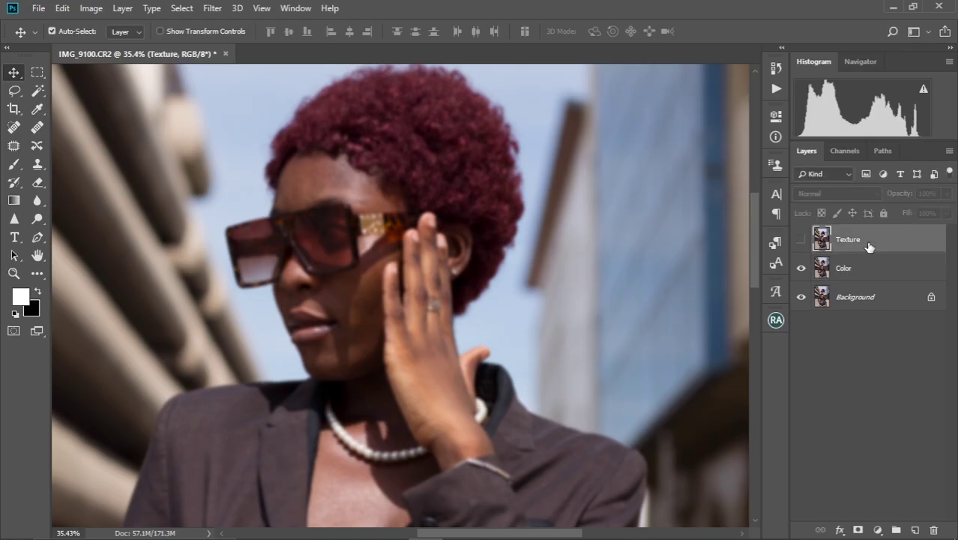
click(800, 240)
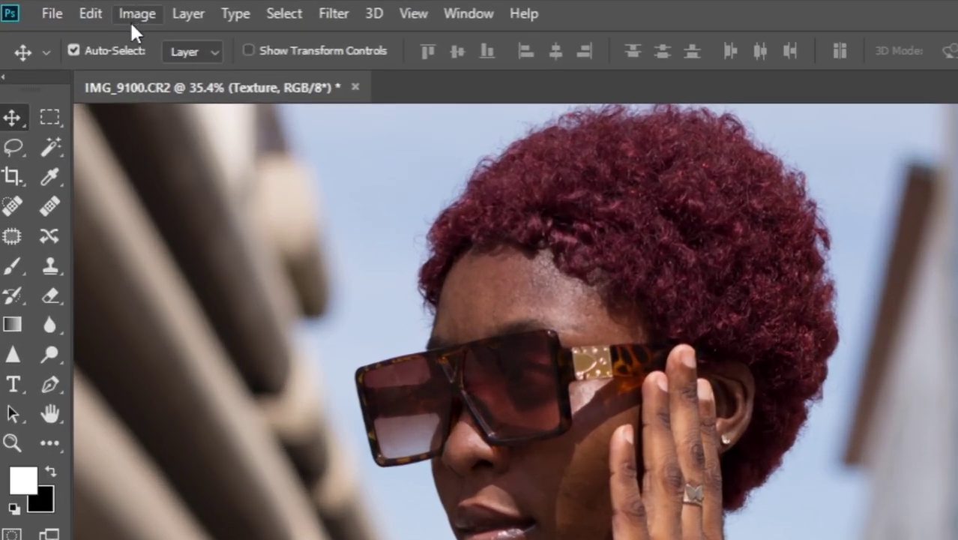
click(133, 21)
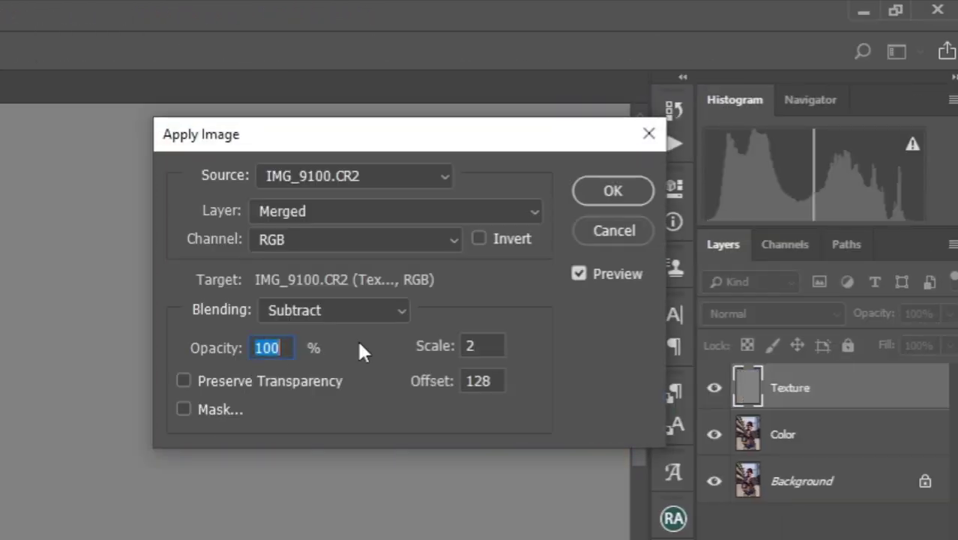
click(524, 212)
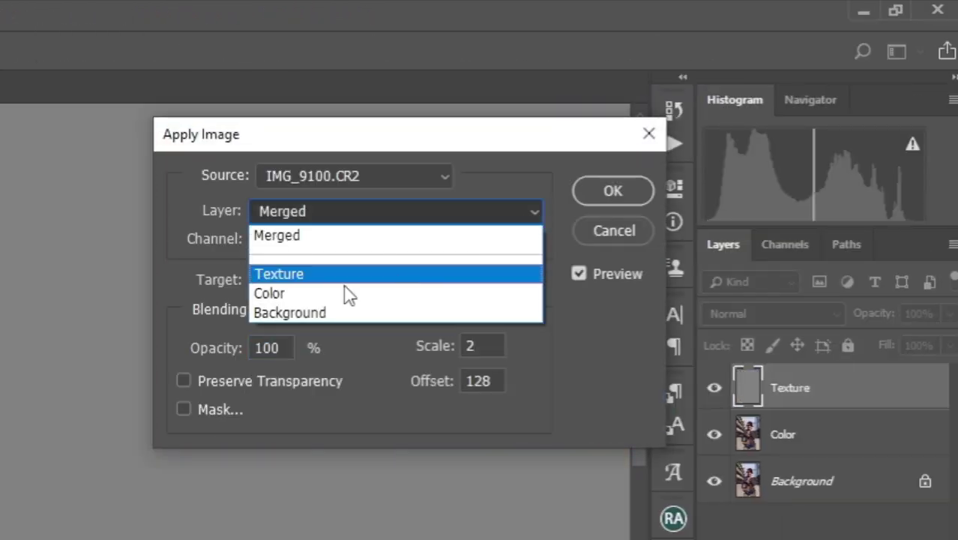
click(301, 293)
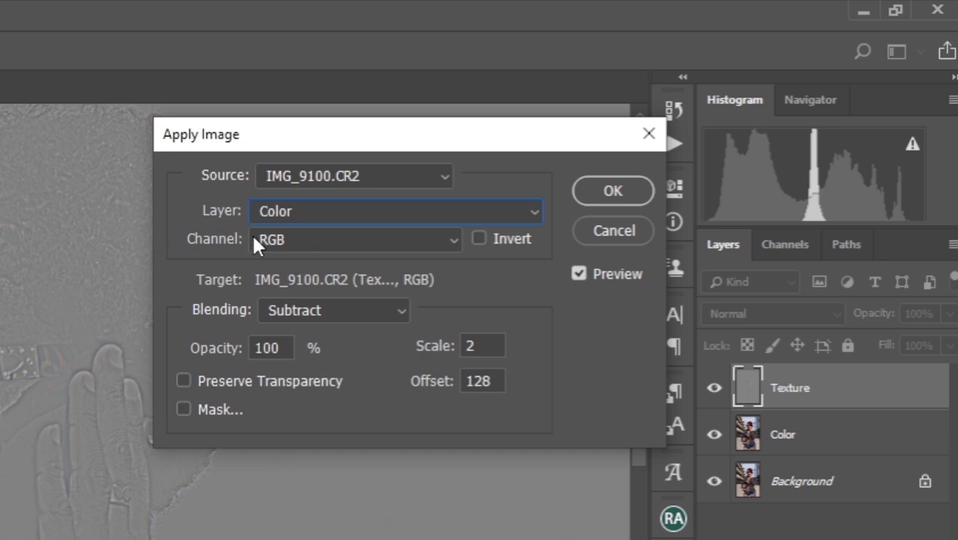
click(384, 314)
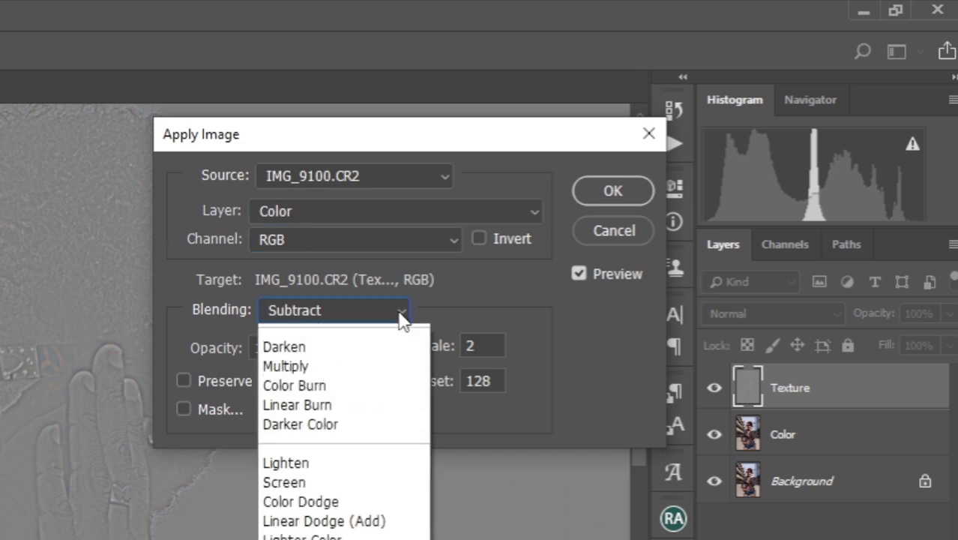
click(279, 538)
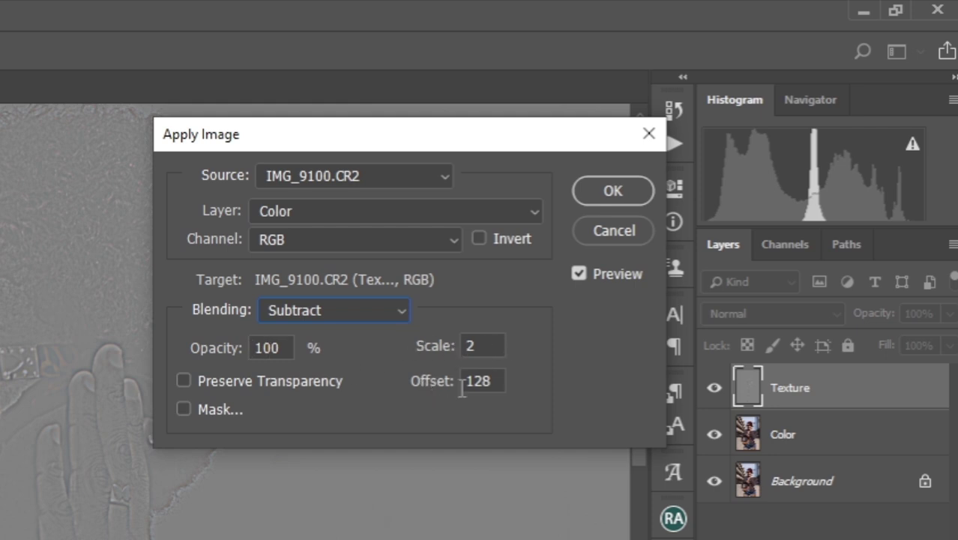
click(617, 189)
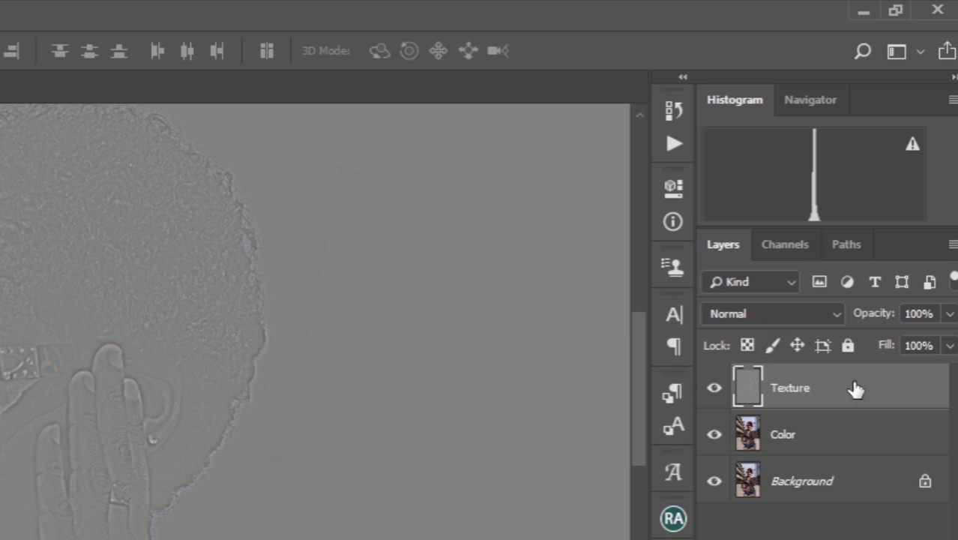
Set the Texture layer's blend mode to Linear Light and view the whole photo
click(833, 314)
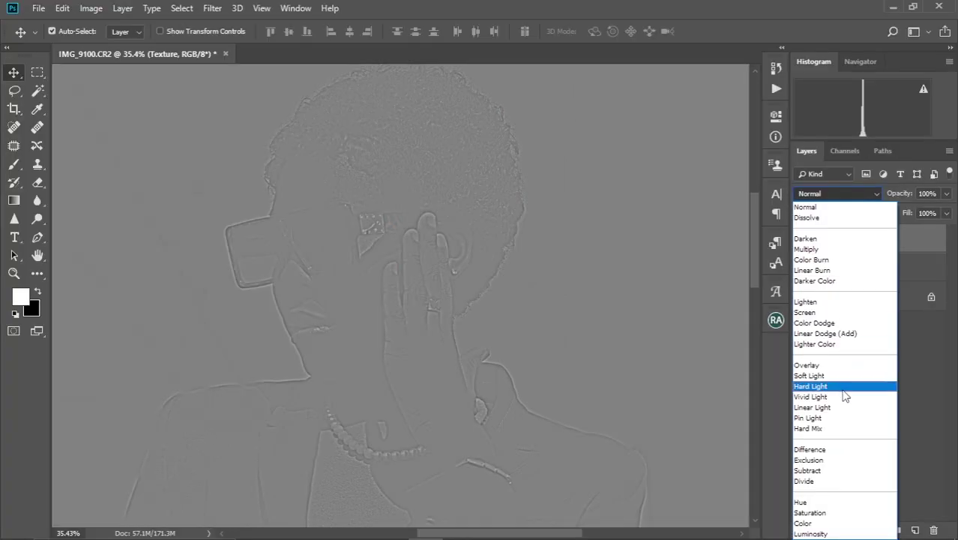
click(813, 407)
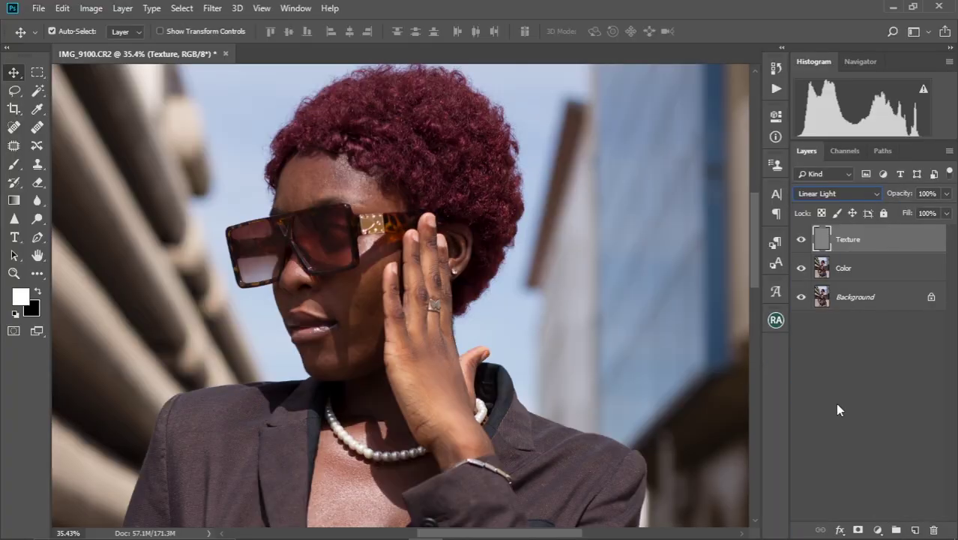
key(ctrl+0)
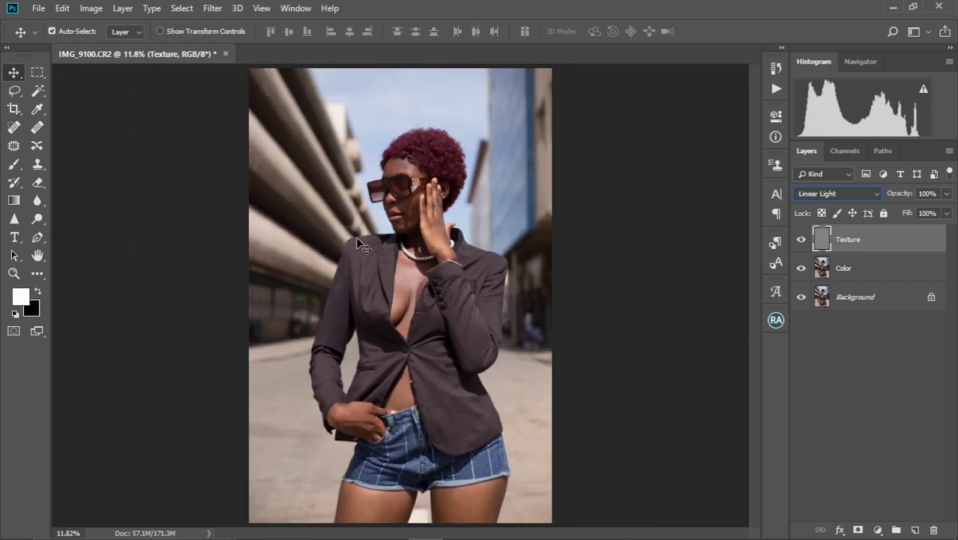
key(ctrl+minus)
key(ctrl+plus)
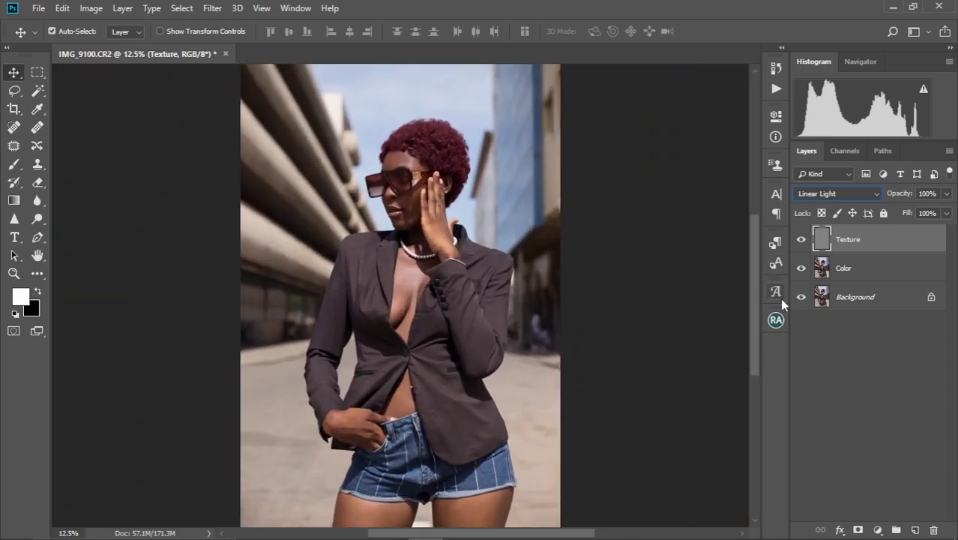
Group the Texture and Color layers and name the group FS
shift+click(864, 273)
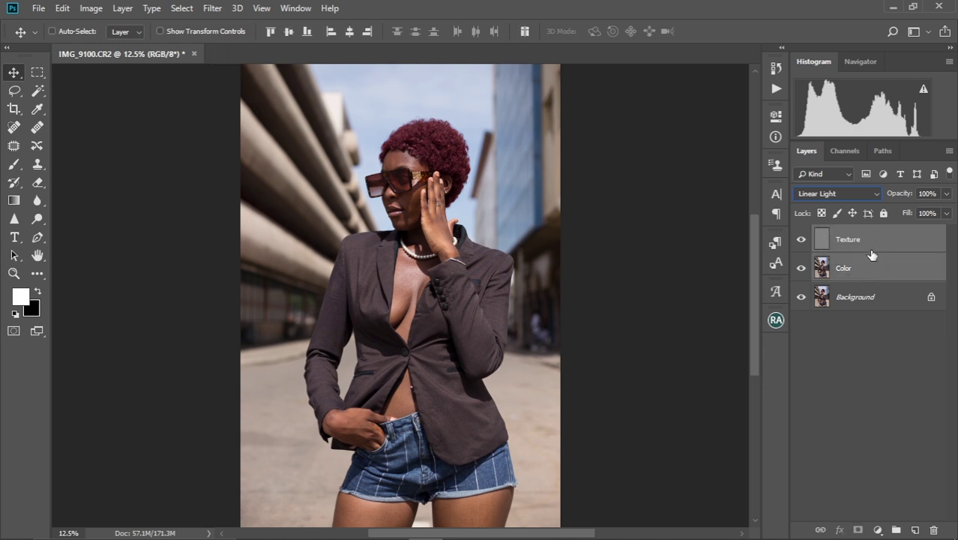
key(ctrl+g)
double_click(853, 236)
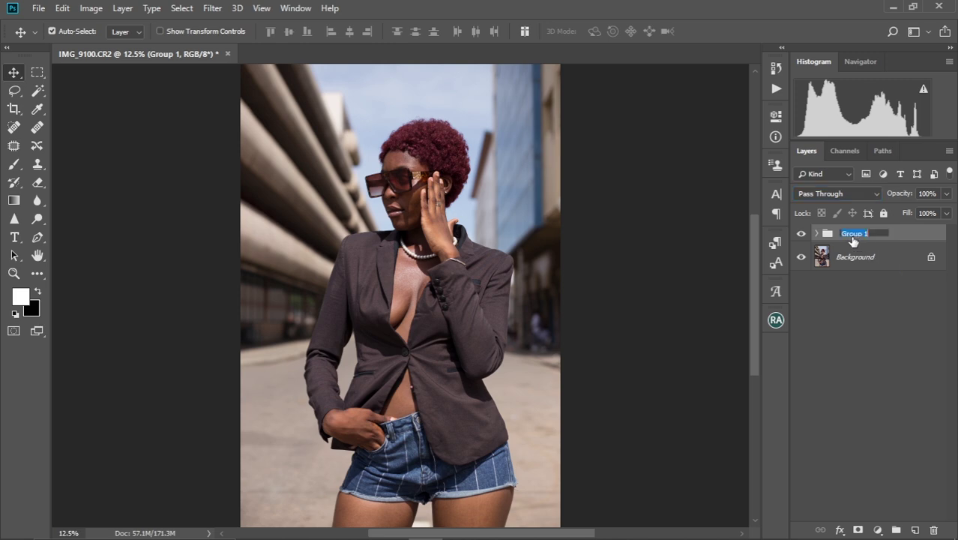
key(BackSpace)
key(Return)
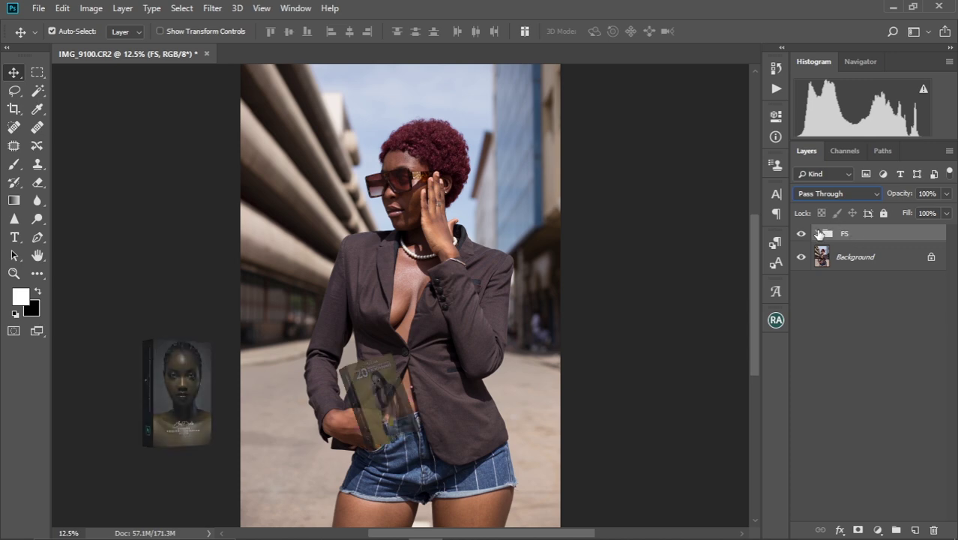
Expand the FS group and compare the photo with and without the group at close range
click(818, 233)
click(870, 290)
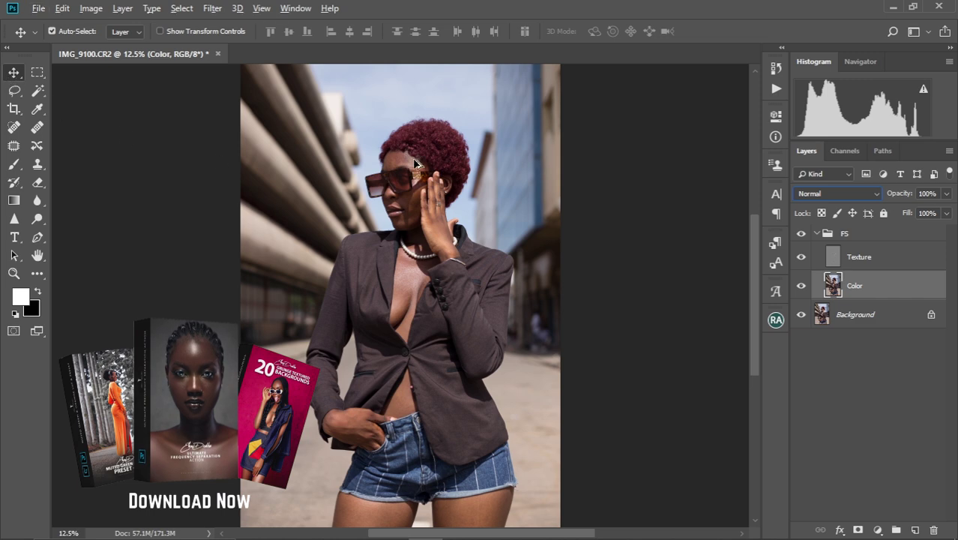
click(490, 209)
scroll(400, 214, up, 6)
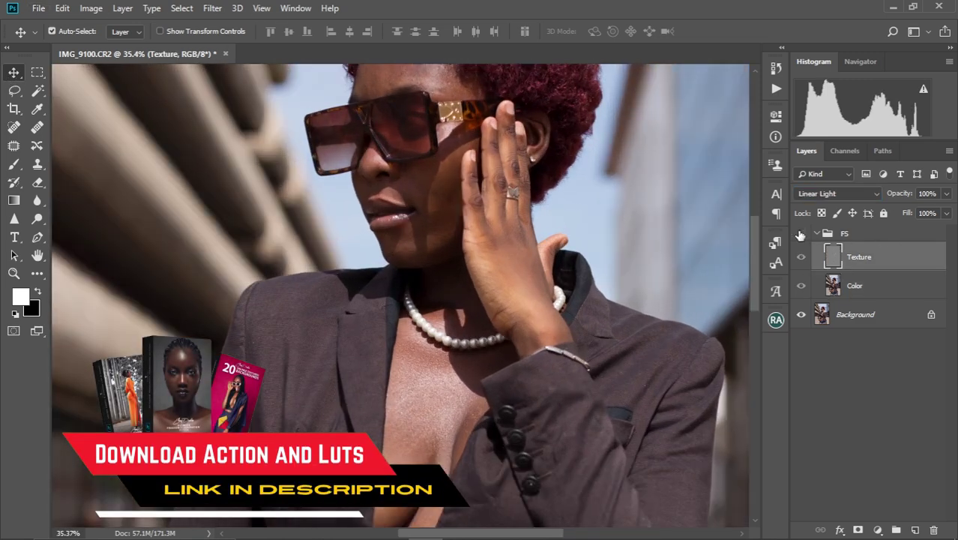
key(ctrl+0)
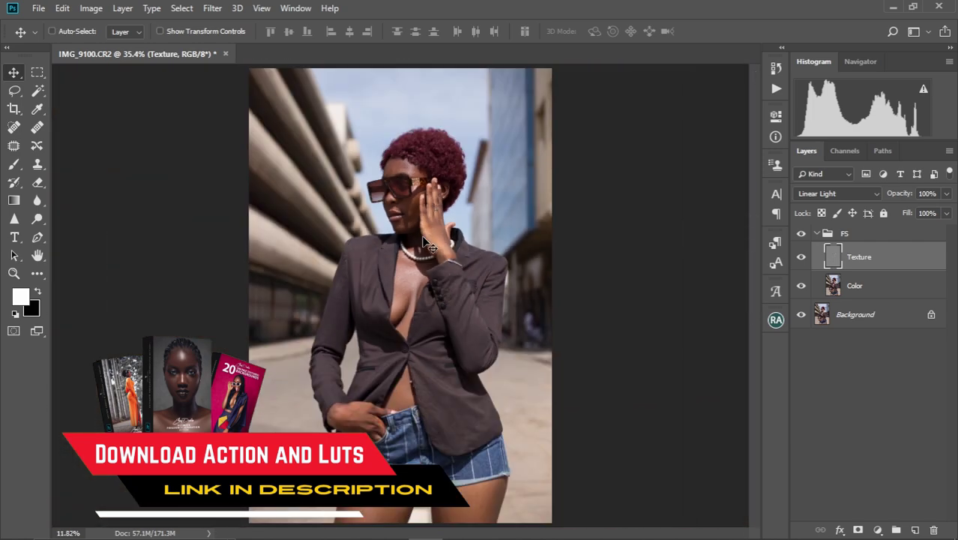
Select the Color layer and activate the Mixer Brush, with the woman's face in close view
click(857, 286)
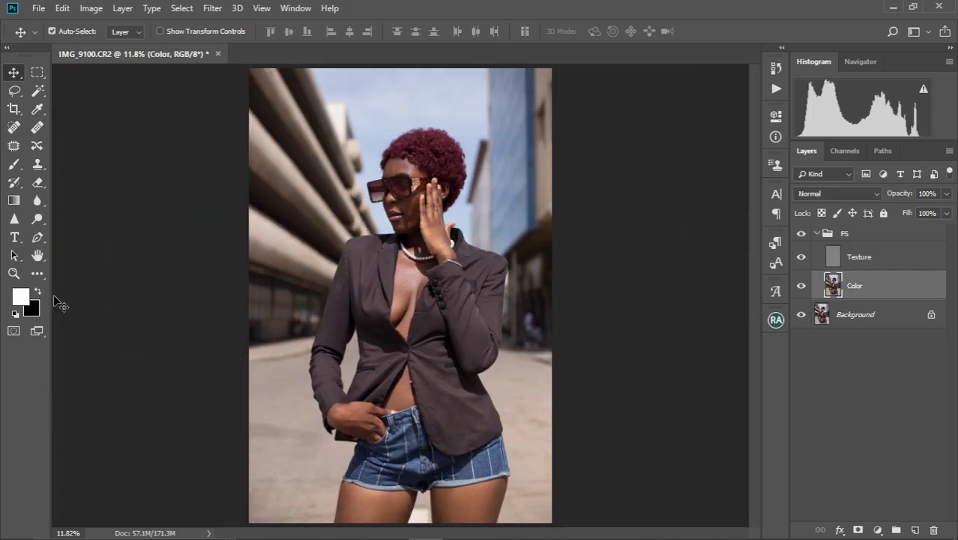
click(40, 275)
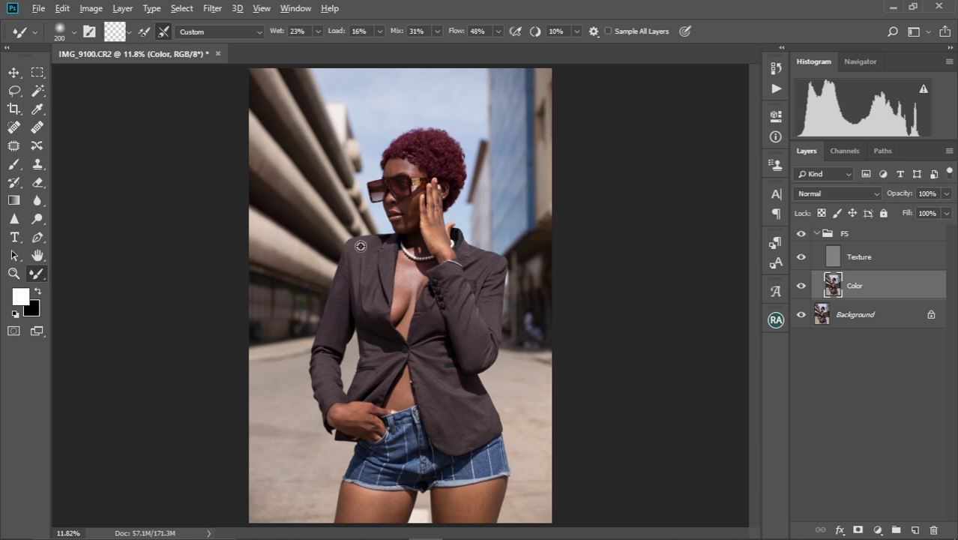
scroll(361, 246, up, 3)
drag(492, 232, 396, 286)
scroll(396, 287, up, 5)
scroll(396, 287, down, 4)
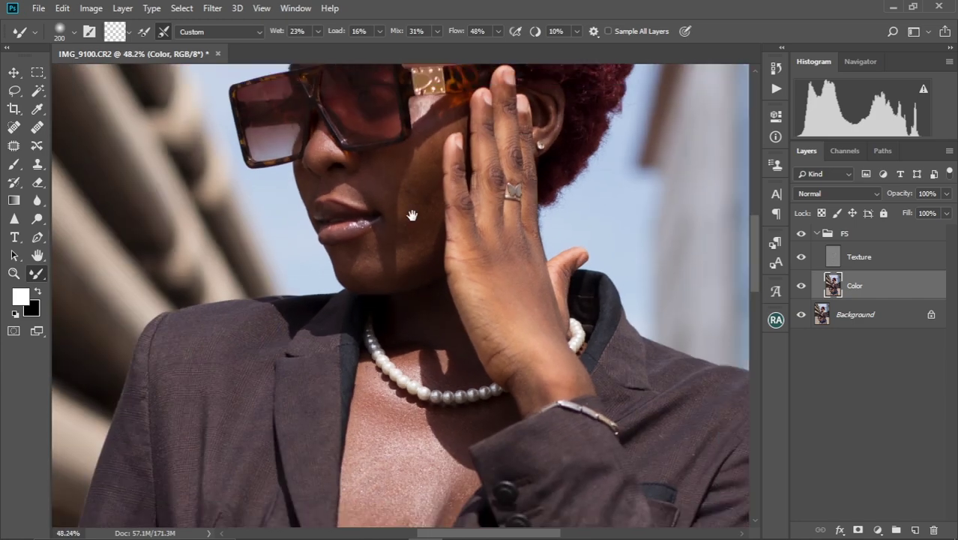
drag(411, 214, 414, 259)
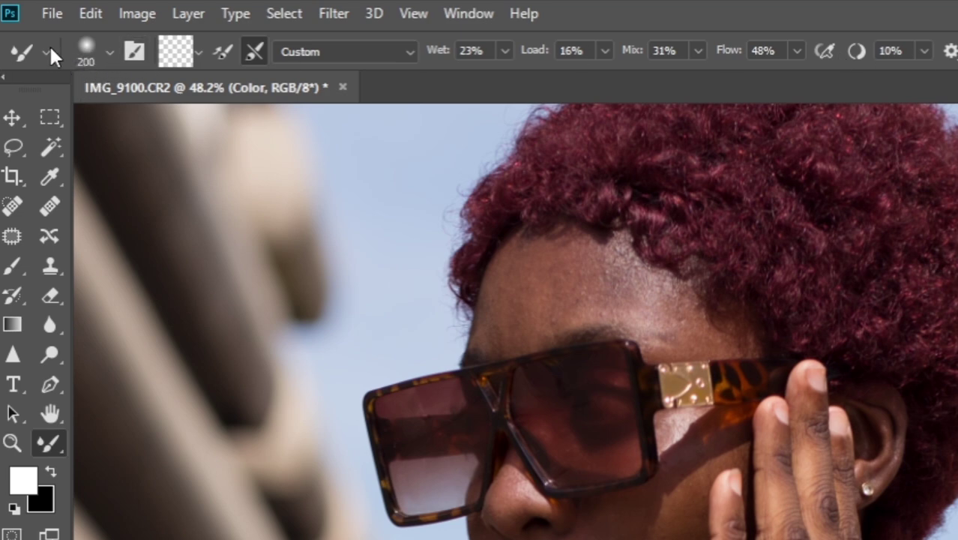
Check the Mixer Brush's Soft Round tip, clean the brush and keep its blending preset at Custom
click(105, 51)
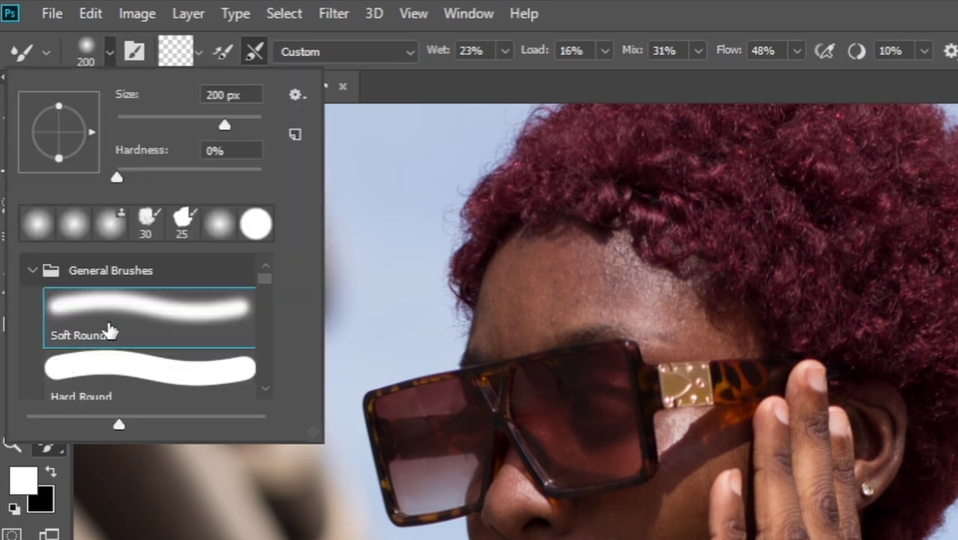
click(600, 9)
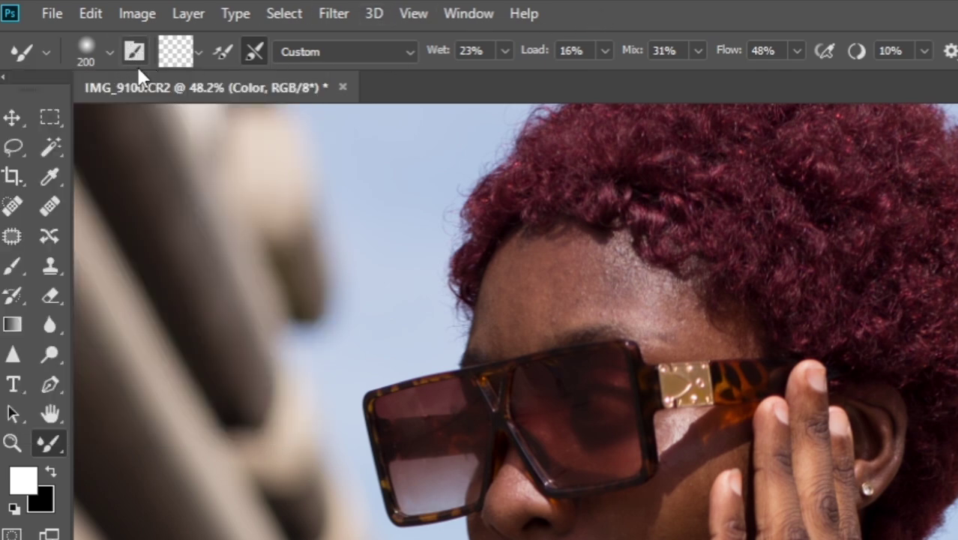
click(199, 50)
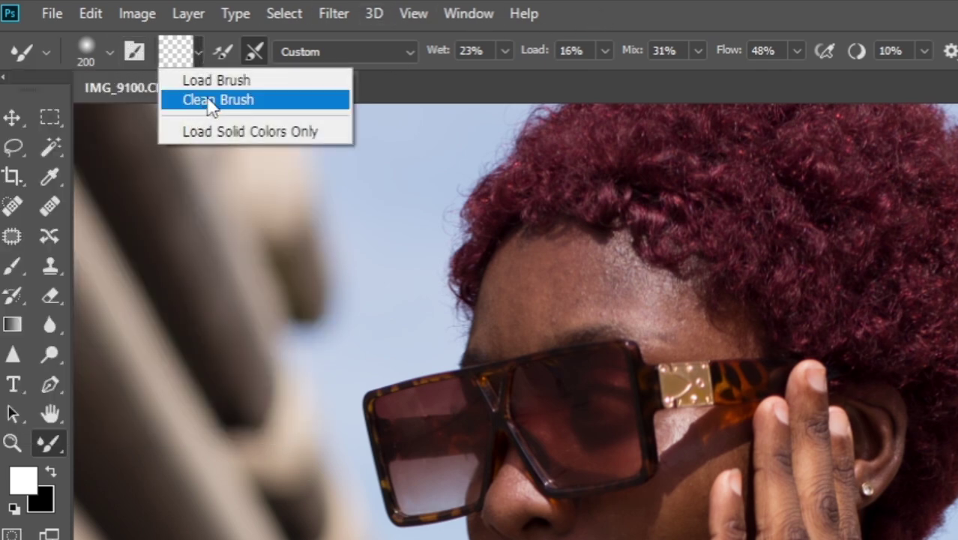
click(212, 100)
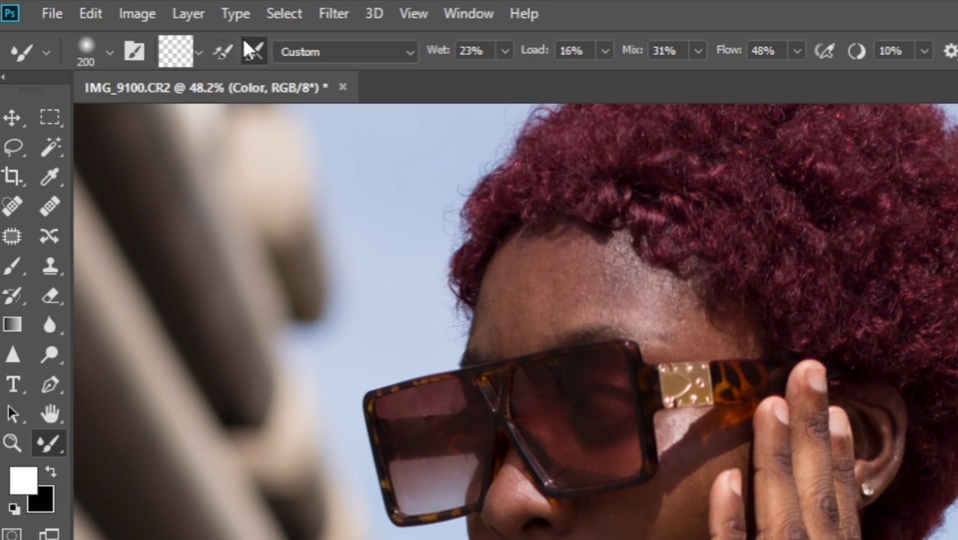
click(399, 52)
click(317, 75)
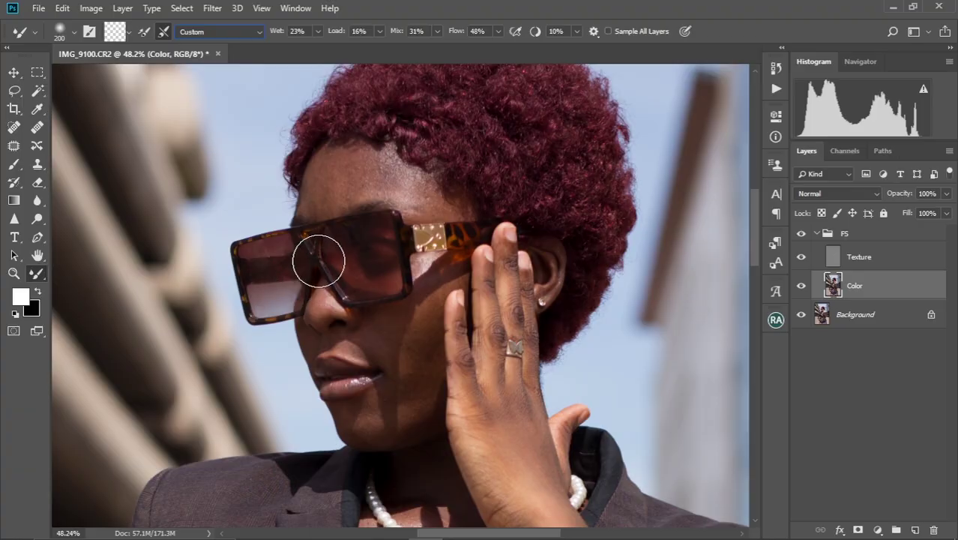
Blend the skin tones across the forehead on the Color layer using the Mixer Brush at 90 px
click(13, 72)
scroll(431, 223, up, 3)
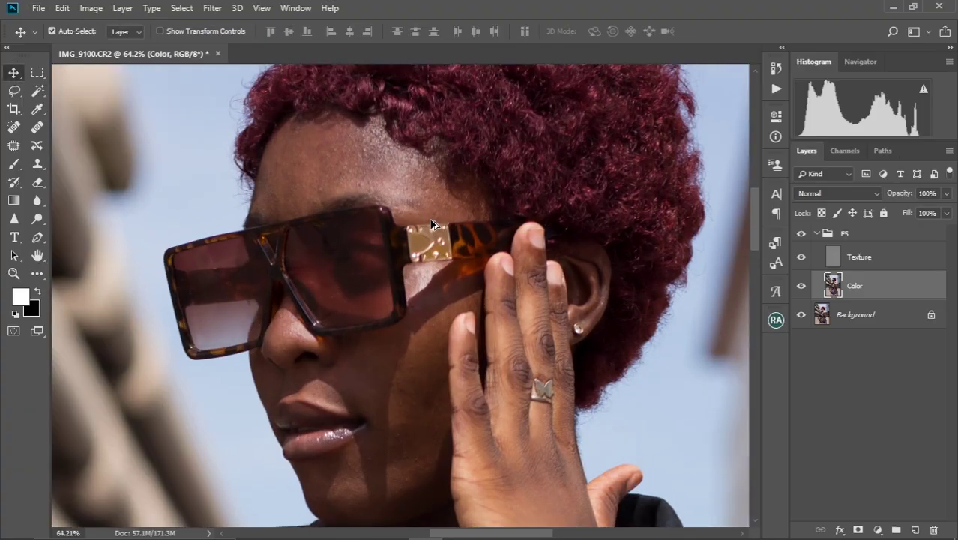
click(43, 273)
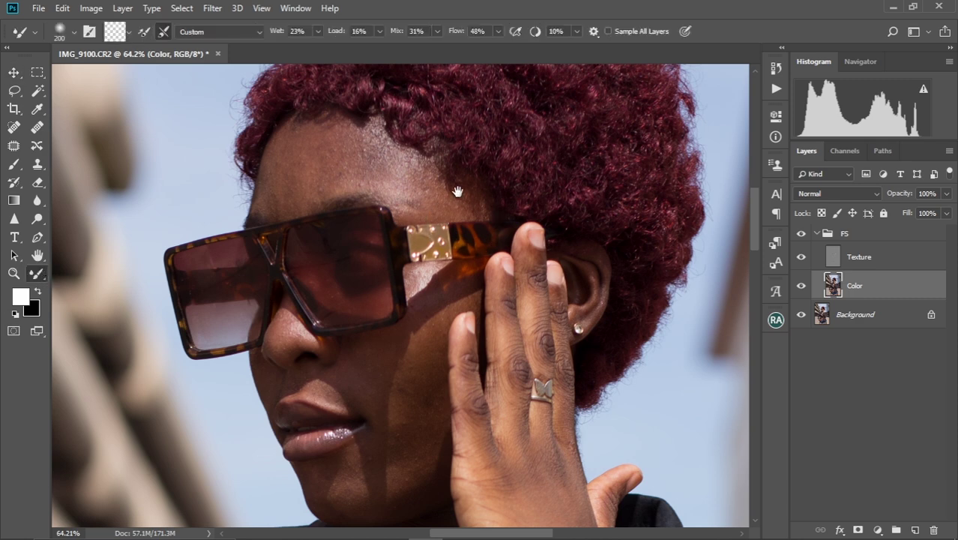
mouse_move(456, 190)
mouse_down()
mouse_move(400, 180)
mouse_move(410, 195)
mouse_up()
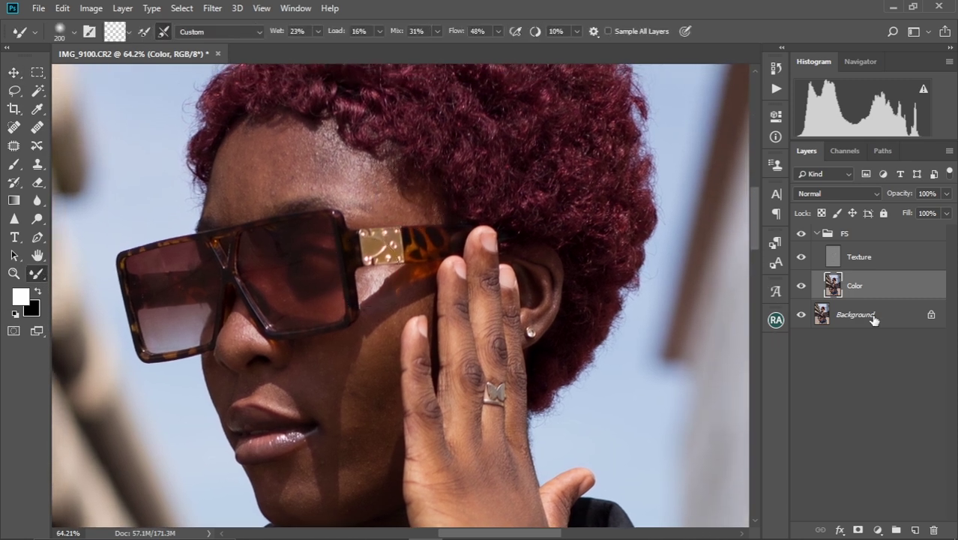
drag(343, 197, 362, 214)
key(bracketleft)
key(bracketleft)
key(bracketleft)
key(bracketleft)
key(bracketleft)
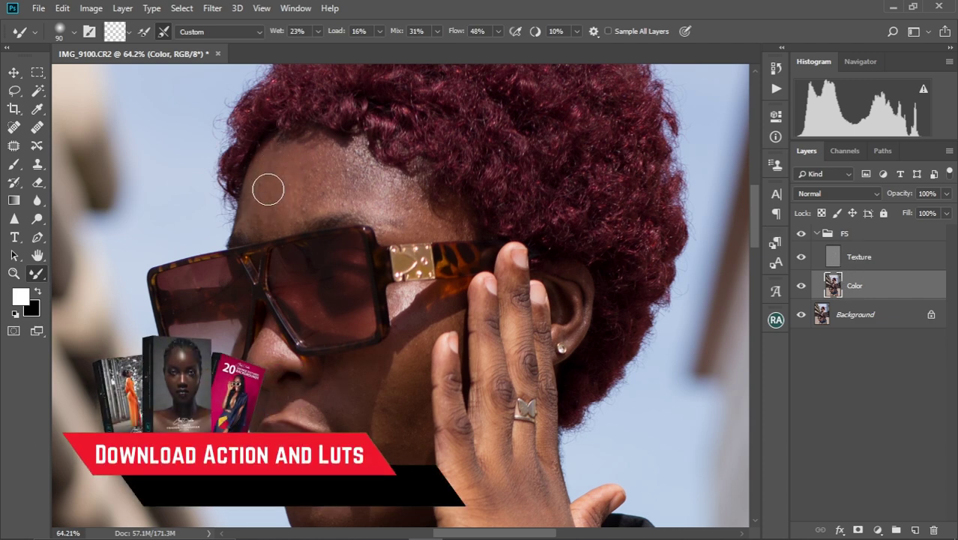
key(bracketleft)
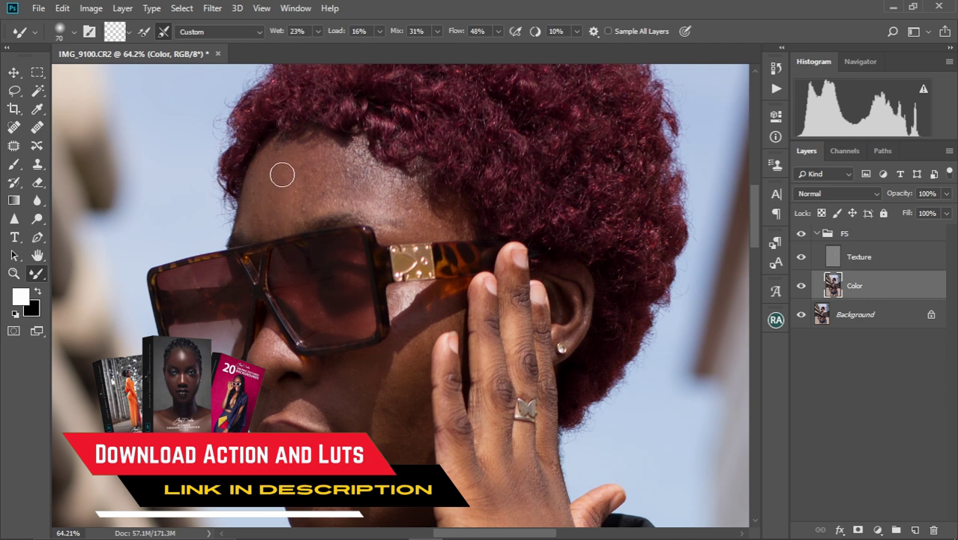
key(bracketright)
key(bracketright)
key(bracketright)
mouse_move(273, 164)
mouse_down()
mouse_move(262, 226)
mouse_move(282, 187)
mouse_move(292, 201)
mouse_move(310, 164)
mouse_move(305, 192)
mouse_move(313, 198)
mouse_move(334, 155)
mouse_move(330, 181)
mouse_move(339, 186)
mouse_move(357, 159)
mouse_move(356, 198)
mouse_move(366, 189)
mouse_move(337, 159)
mouse_up()
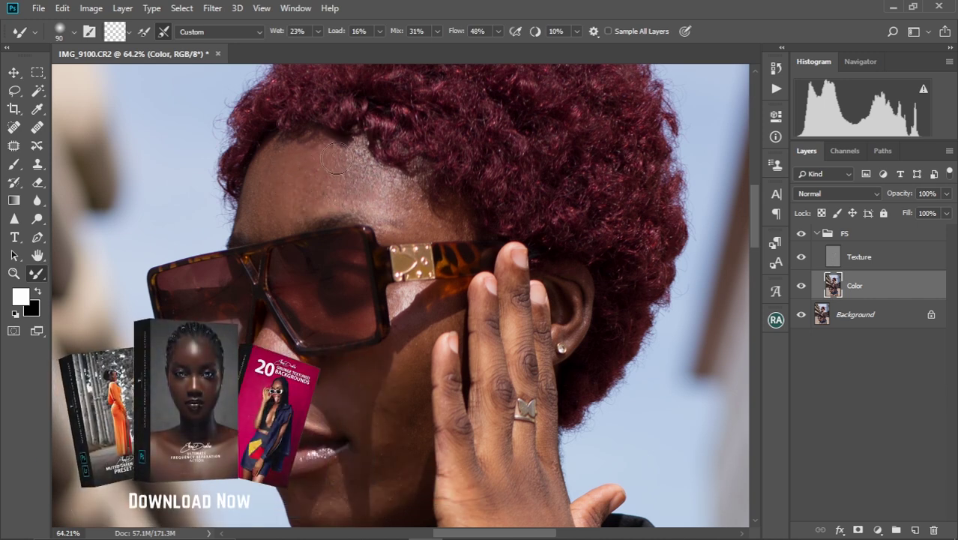
mouse_move(307, 196)
mouse_down()
mouse_move(313, 217)
mouse_move(274, 224)
mouse_move(275, 212)
mouse_up()
Smooth the remaining uneven forehead tones on the Color layer with the Mixer Brush, varying its size between 60 and 125 px
key(bracketleft)
key(bracketleft)
key(bracketleft)
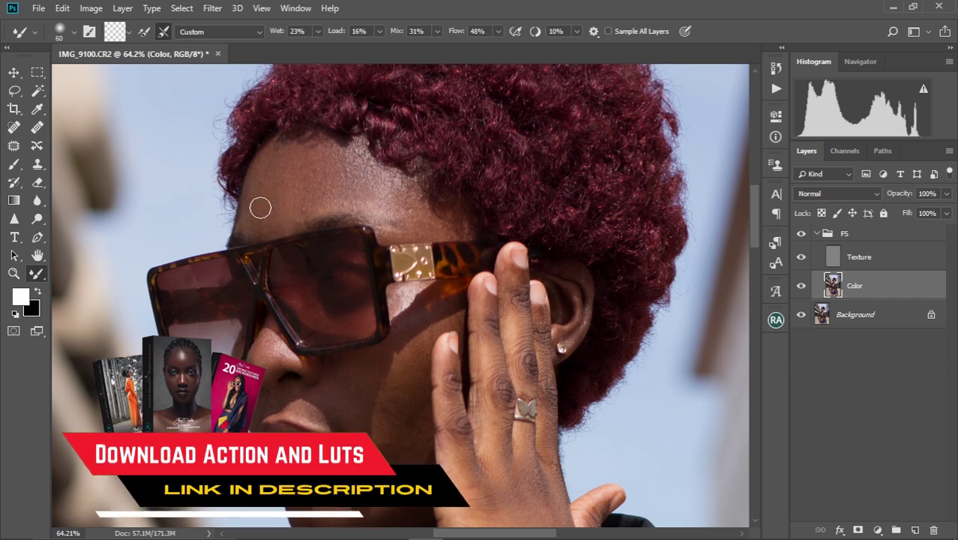
key(bracketright)
key(bracketright)
mouse_move(260, 195)
mouse_down()
mouse_move(267, 160)
mouse_move(269, 195)
mouse_move(297, 159)
mouse_move(316, 168)
mouse_move(342, 149)
mouse_move(350, 166)
mouse_move(363, 164)
mouse_move(297, 219)
mouse_move(264, 227)
mouse_move(262, 175)
mouse_move(262, 203)
mouse_move(280, 171)
mouse_move(357, 159)
mouse_move(342, 167)
mouse_move(333, 146)
mouse_move(341, 172)
mouse_move(350, 151)
mouse_move(360, 181)
mouse_move(360, 171)
mouse_move(375, 187)
mouse_move(297, 217)
mouse_move(297, 191)
mouse_move(290, 215)
mouse_move(279, 196)
mouse_move(269, 217)
mouse_move(404, 207)
mouse_move(399, 191)
mouse_move(419, 209)
mouse_move(388, 204)
mouse_move(369, 174)
mouse_move(366, 197)
mouse_move(354, 188)
mouse_move(342, 147)
mouse_move(345, 170)
mouse_move(356, 148)
mouse_move(394, 175)
mouse_move(386, 205)
mouse_move(393, 220)
mouse_move(418, 204)
mouse_up()
key(bracketright)
key(bracketright)
key(bracketright)
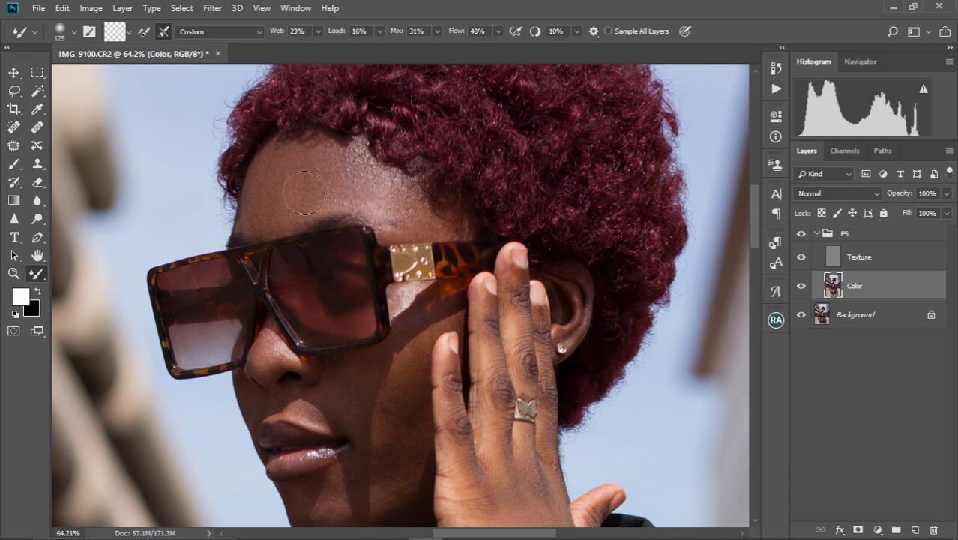
key(bracketleft)
key(bracketleft)
key(bracketleft)
key(bracketleft)
Compare the blended forehead with and without the FS group, at the current view and at closer range
click(802, 234)
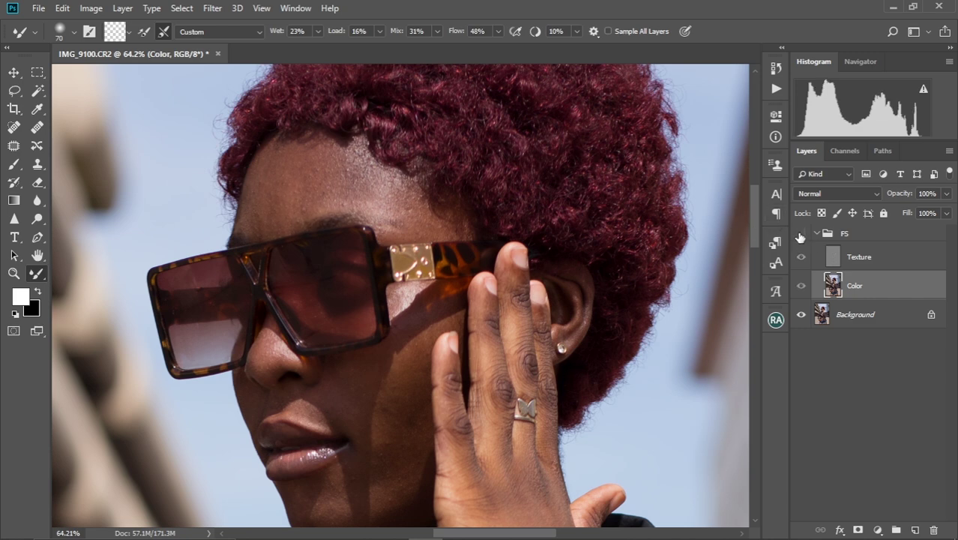
click(801, 234)
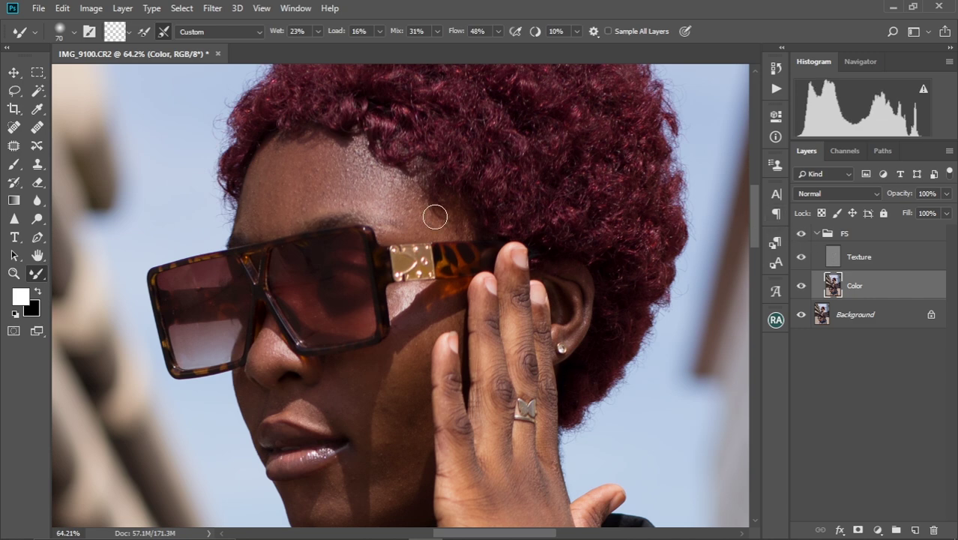
scroll(435, 217, up, 4)
drag(434, 217, 487, 263)
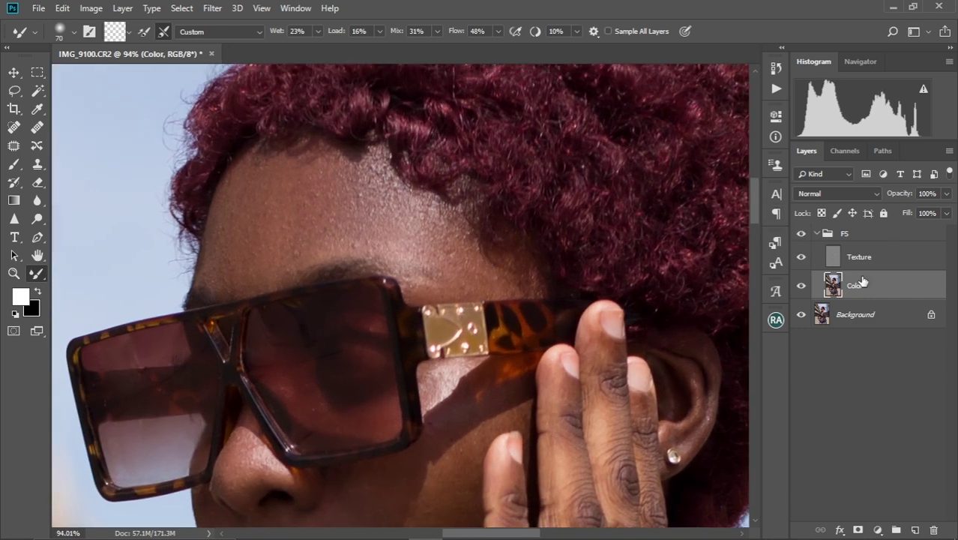
click(802, 235)
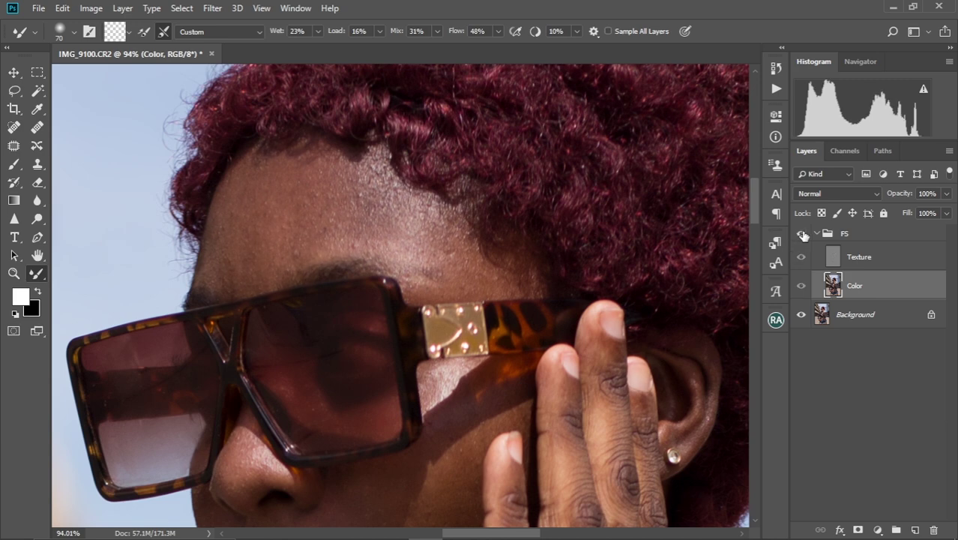
click(802, 235)
scroll(413, 273, down, 6)
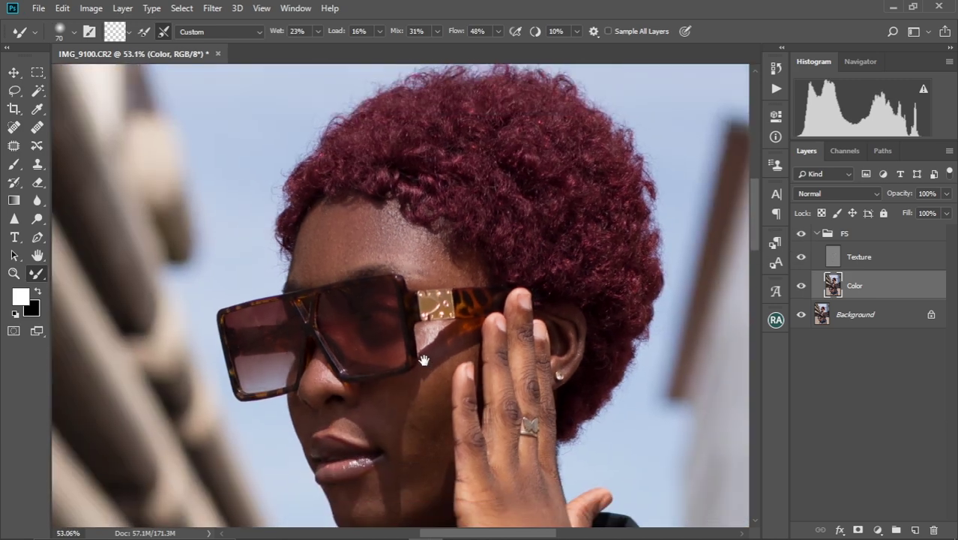
Blend the skin tones at the temple beside the hairline with the Mixer Brush at 70 px
drag(423, 361, 411, 293)
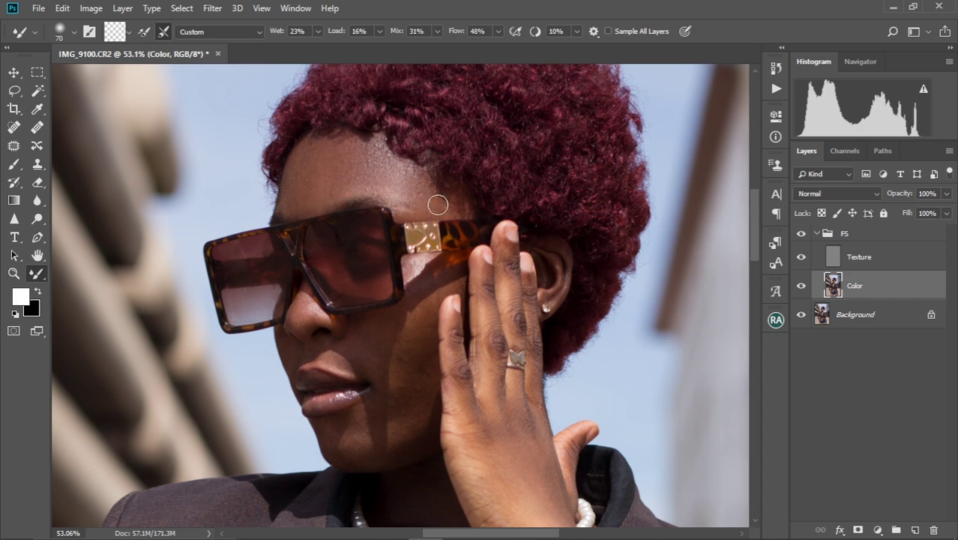
drag(442, 200, 429, 201)
mouse_move(440, 203)
mouse_down()
mouse_move(446, 209)
mouse_move(418, 168)
mouse_up()
Blend the cheek skin between the nose and the raised hand, starting at 70 px and reducing the Mixer Brush to 45 px
key(space)
drag(417, 224, 418, 206)
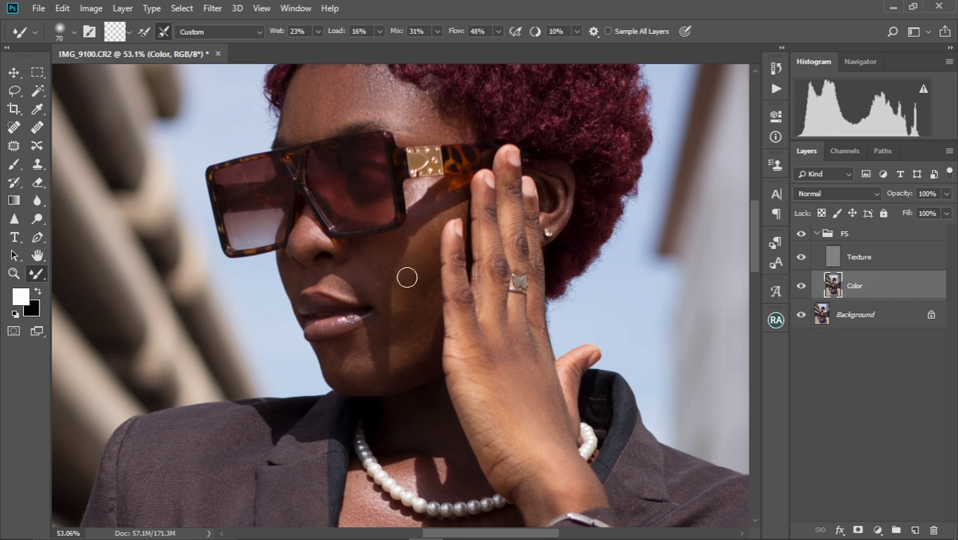
mouse_move(404, 278)
mouse_down()
mouse_move(422, 264)
mouse_move(429, 284)
mouse_move(434, 244)
mouse_move(405, 285)
mouse_move(385, 290)
mouse_move(382, 266)
mouse_move(373, 280)
mouse_move(368, 248)
mouse_move(361, 255)
mouse_move(374, 250)
mouse_up()
key([)
drag(394, 261, 403, 217)
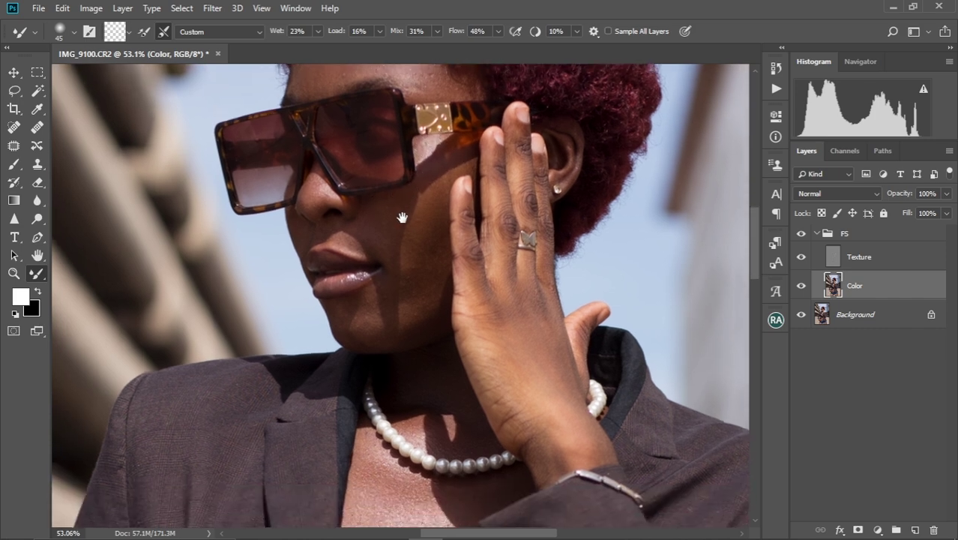
Blend the skin tones around the mouth, reducing the Mixer Brush to 40 px for the area above the upper lip
key(bracketright)
key(bracketright)
key(bracketright)
key(bracketright)
key(bracketleft)
key(bracketleft)
key(bracketleft)
key(bracketleft)
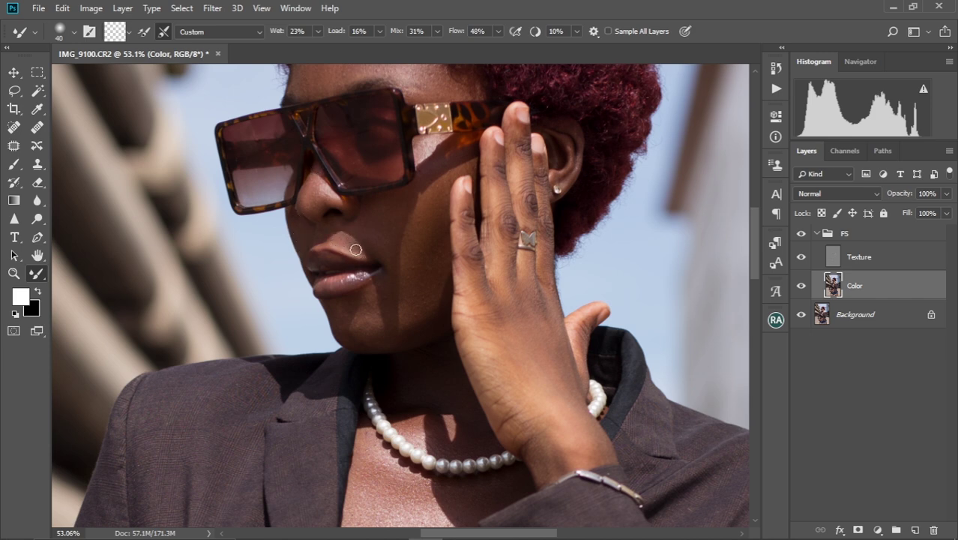
Blend the skin tones on the fingers of the raised hand around the butterfly ring, with the Mixer Brush at 90 px and smaller
key(bracketright)
key(bracketright)
key(bracketright)
key(bracketright)
key(bracketleft)
key(bracketleft)
key(bracketleft)
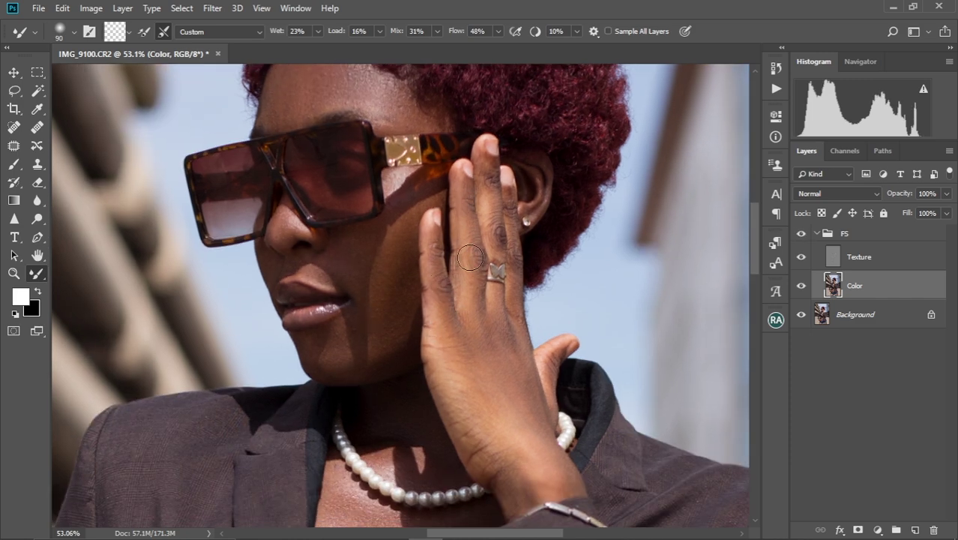
key([)
key([)
key([)
drag(494, 223, 514, 219)
Blend the back of the raised hand at 125 px and the wrist above the bracelet at 80 px
key(])
key(])
key(])
key(])
key(])
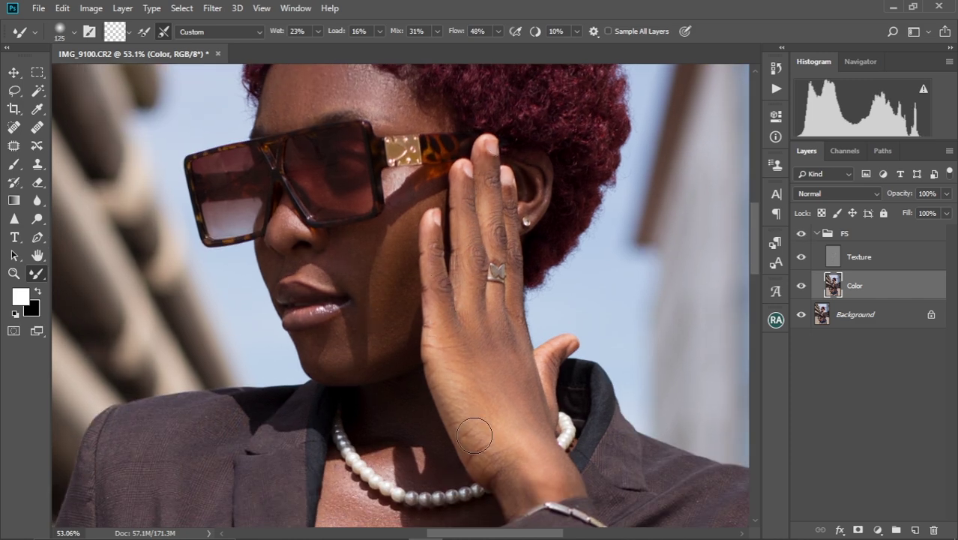
mouse_move(476, 434)
mouse_down()
mouse_move(498, 382)
mouse_move(493, 450)
mouse_up()
key([)
key([)
key([)
mouse_move(532, 495)
mouse_down()
mouse_move(498, 386)
mouse_move(551, 378)
mouse_up()
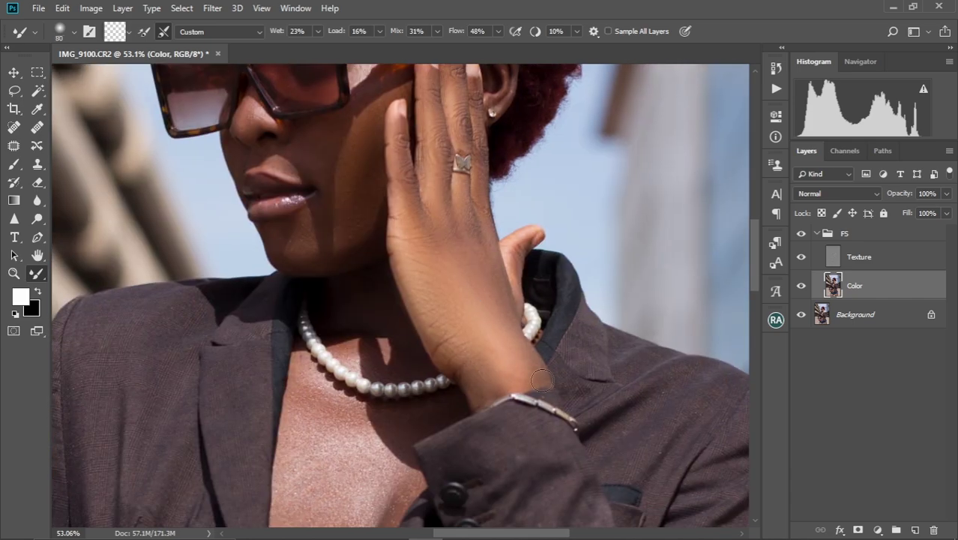
Blend the broad skin area of the chest below the pearl necklace with the Mixer Brush at 175 px
drag(434, 365, 490, 205)
key(])
key(])
key(])
key(])
key(])
key(])
key(])
key(])
key(])
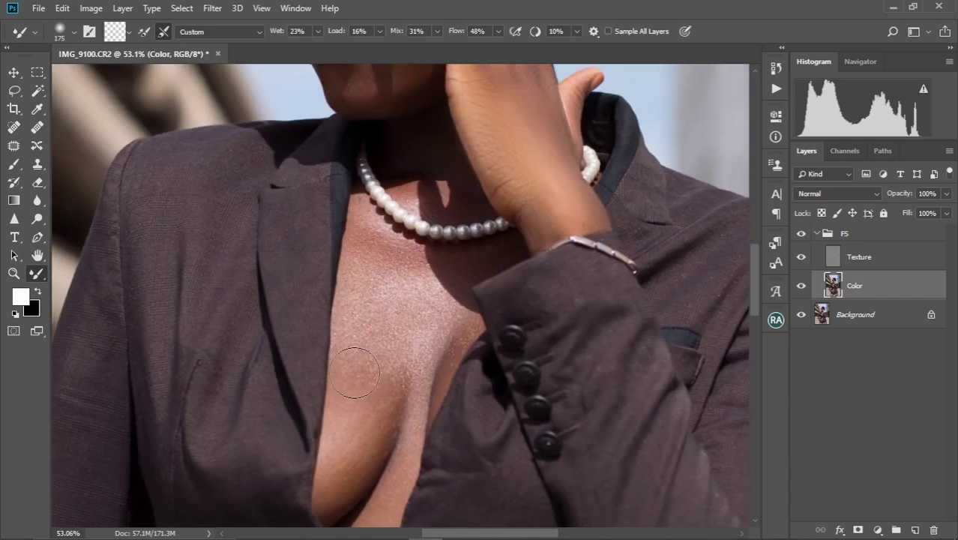
drag(369, 348, 359, 436)
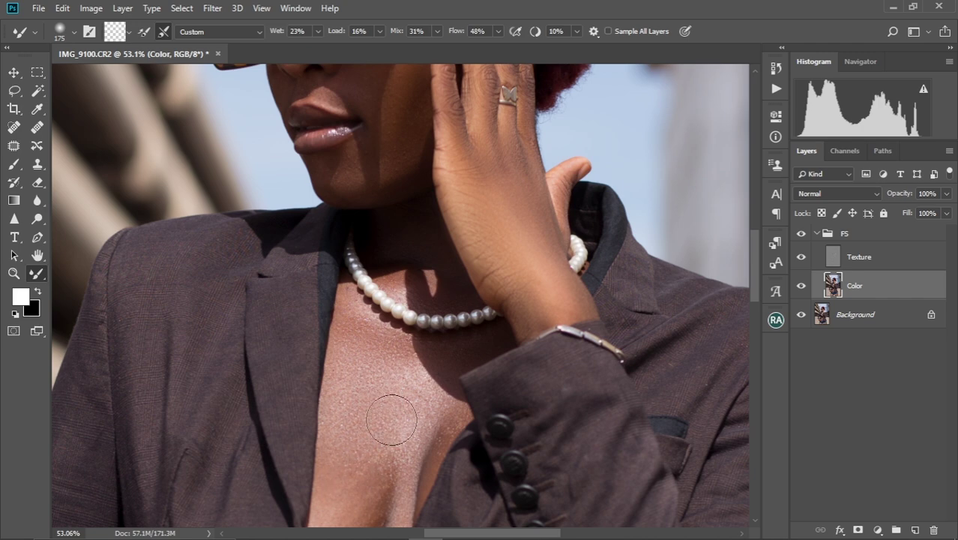
drag(391, 420, 380, 453)
Blend the skin directly under the pearl necklace with the Mixer Brush at 70 px
key([)
key([)
key([)
key([)
key([)
key([)
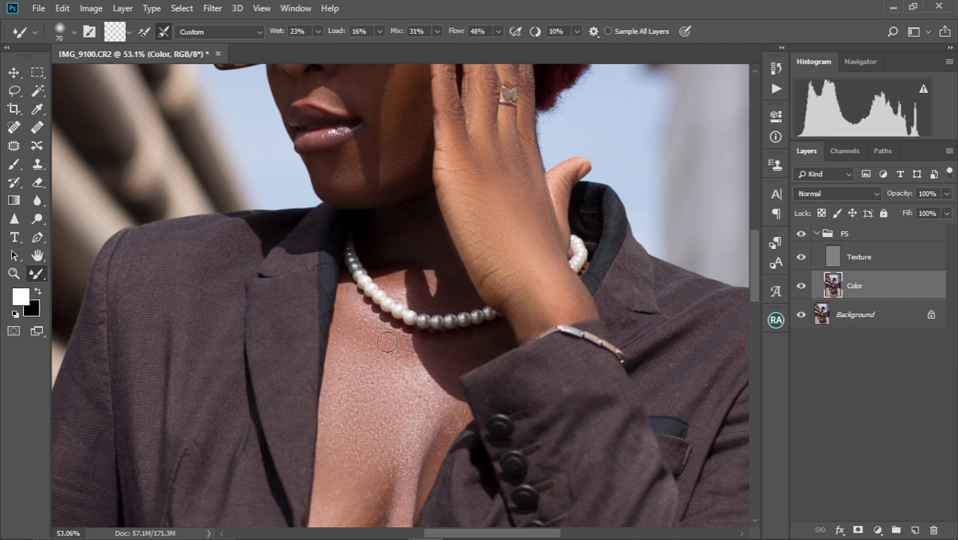
Blend the lower chest skin beside the jacket lapel with the Mixer Brush at 100 px
key(])
key(])
drag(376, 454, 383, 359)
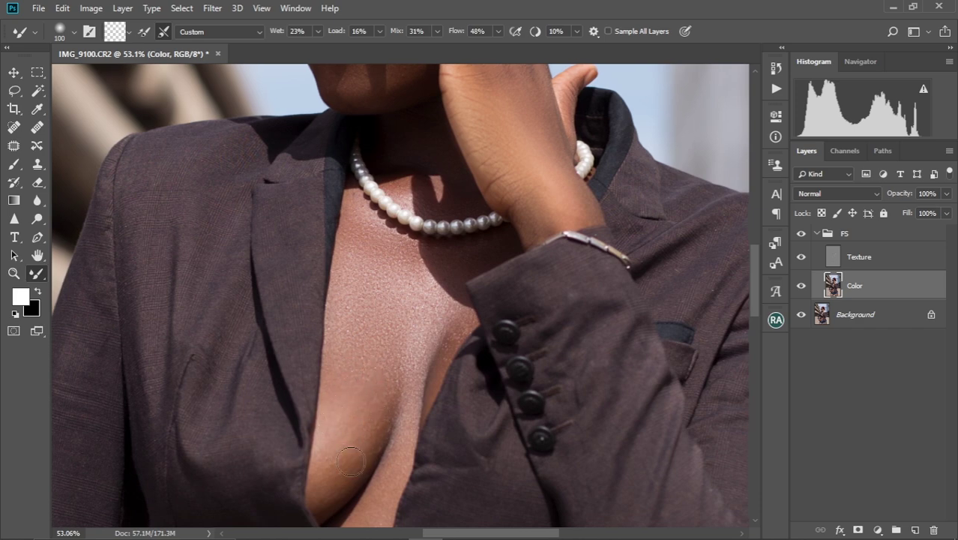
mouse_move(331, 477)
mouse_down()
mouse_move(325, 463)
mouse_move(331, 499)
mouse_move(349, 478)
mouse_up()
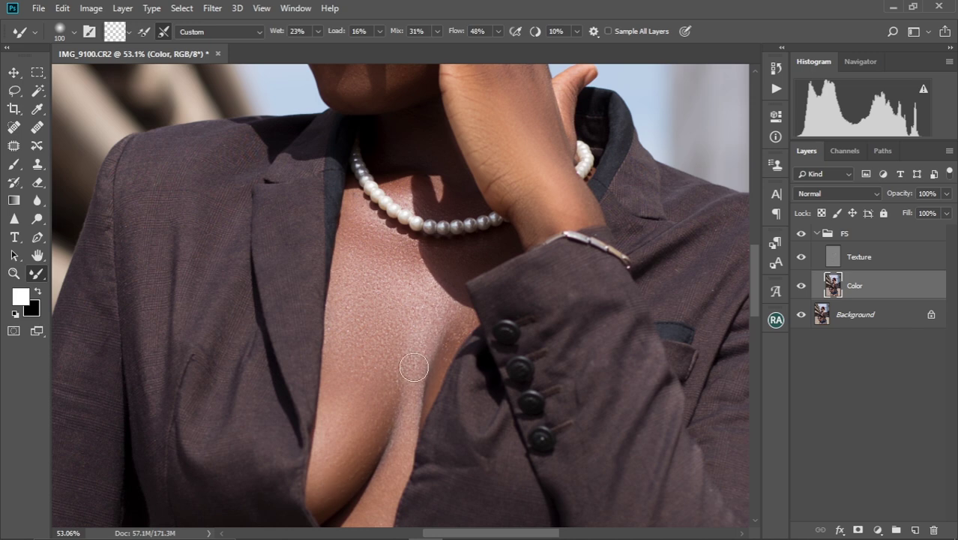
Blend the narrow skin strip down the centre of the chest at 70 px and check it by toggling the FS group
key([)
key([)
key([)
drag(416, 363, 435, 280)
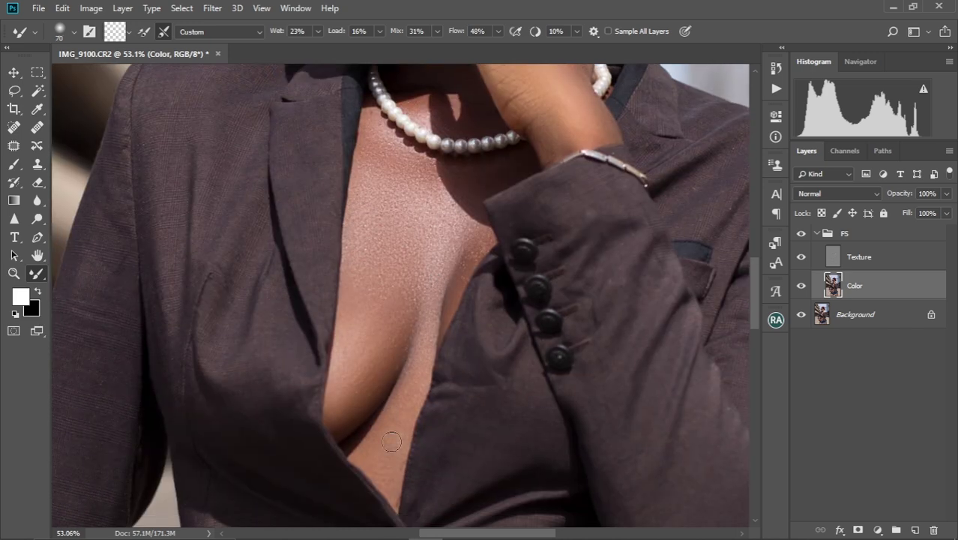
click(802, 234)
scroll(510, 292, down, 5)
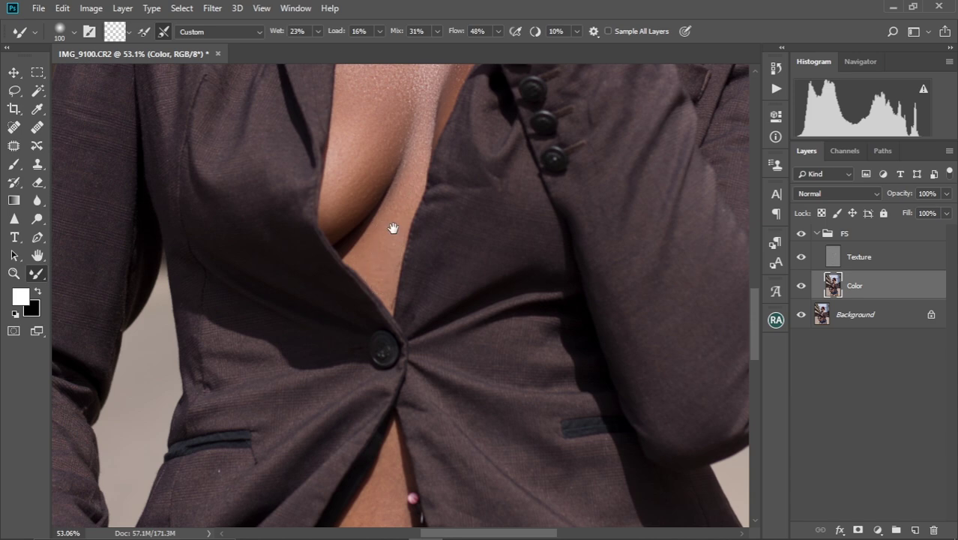
Touch up the lower chest with the Mixer Brush at 100 px and blend the midriff above the jeans at 90 px
drag(381, 264, 407, 154)
drag(394, 246, 366, 469)
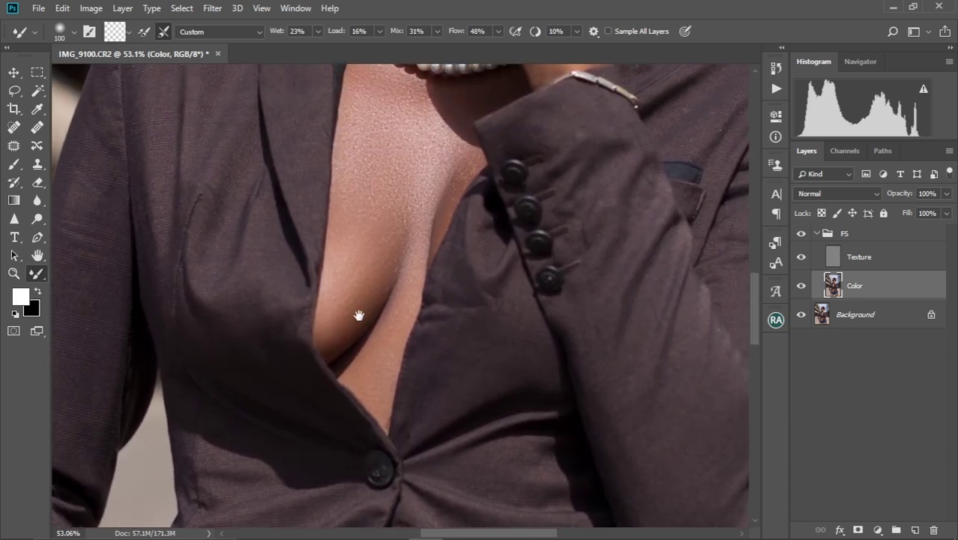
drag(359, 316, 358, 324)
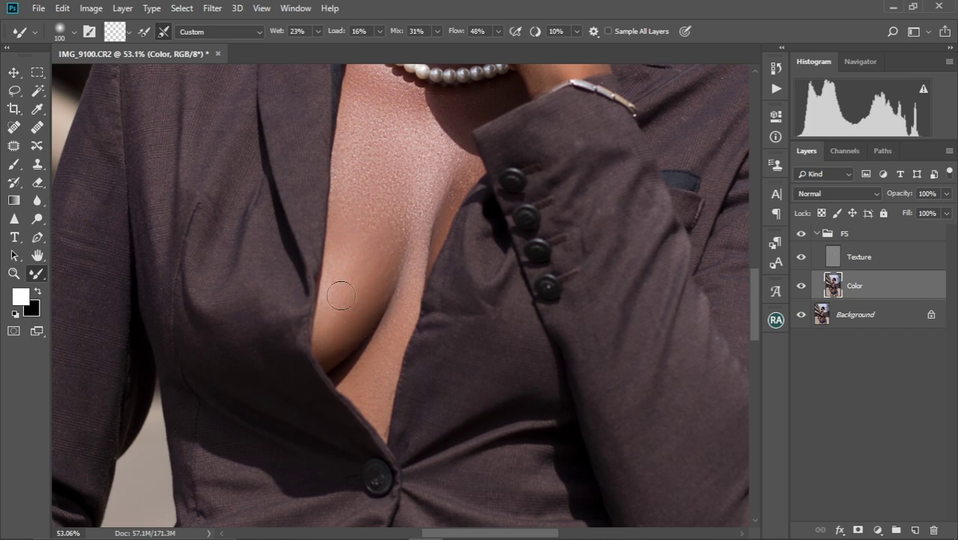
drag(350, 329, 381, 156)
drag(355, 390, 338, 138)
mouse_move(351, 329)
mouse_down()
mouse_move(354, 222)
mouse_move(330, 282)
mouse_up()
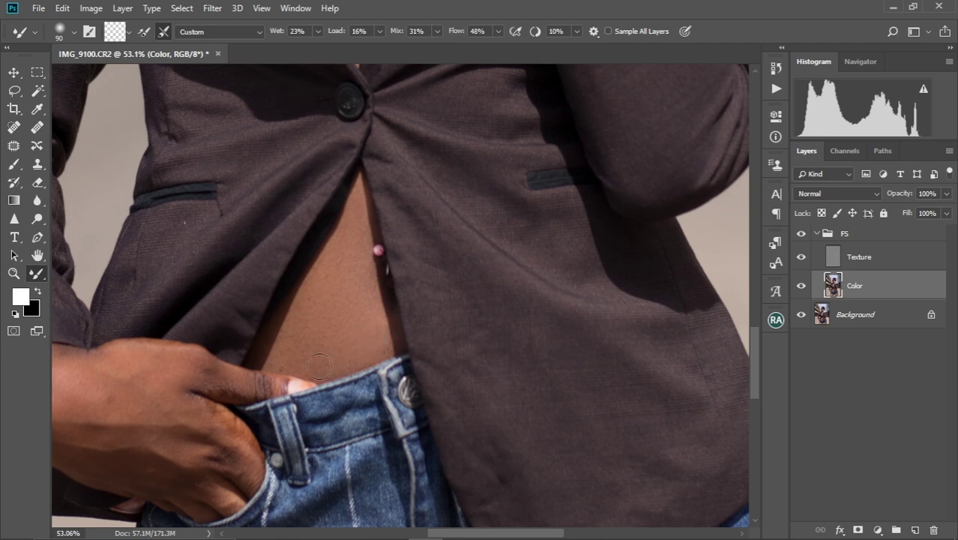
Blend the back of the hand tucked in the pocket with the Mixer Brush at 90 px, enlarging it for the lower part
drag(336, 335, 431, 249)
drag(374, 276, 403, 238)
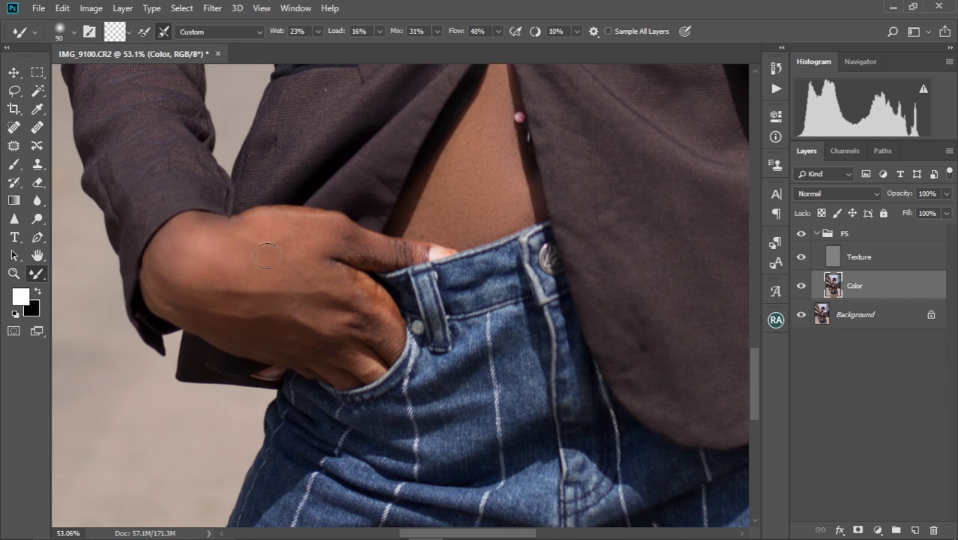
drag(329, 233, 386, 255)
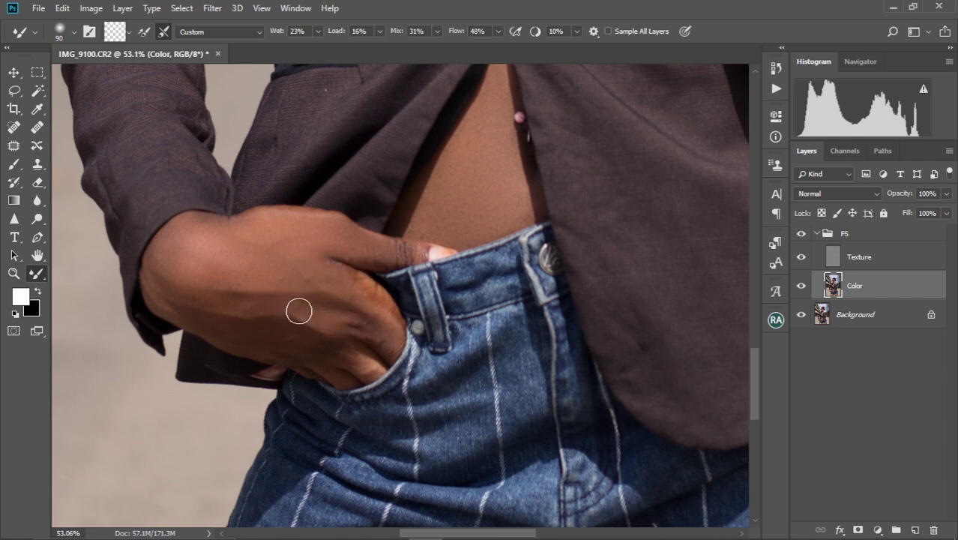
key(bracketright)
key(bracketright)
key(bracketright)
drag(281, 321, 287, 303)
mouse_move(182, 276)
mouse_down()
mouse_move(180, 302)
mouse_move(213, 323)
mouse_move(263, 337)
mouse_move(295, 331)
mouse_move(247, 313)
mouse_up()
Blend the wrist edge of the pocketed hand at 90 px and its fingers at 60 px
key(bracketleft)
key(bracketleft)
key(bracketleft)
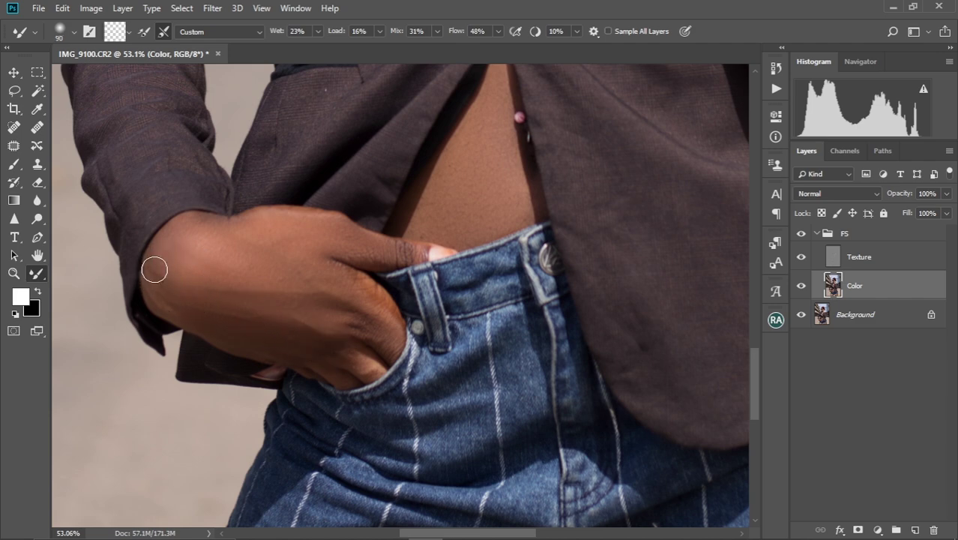
mouse_move(163, 300)
mouse_down()
mouse_move(220, 334)
mouse_move(338, 369)
mouse_move(357, 364)
mouse_move(315, 337)
mouse_move(342, 345)
mouse_move(373, 330)
mouse_move(335, 308)
mouse_move(369, 300)
mouse_move(343, 275)
mouse_move(383, 321)
mouse_move(366, 355)
mouse_up()
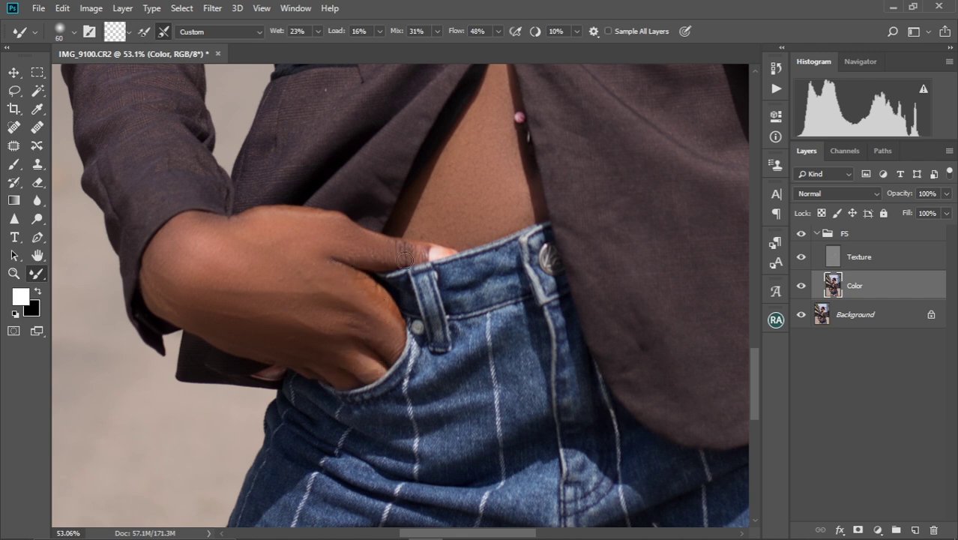
Blend the large central area of the woman's right thigh below the shorts with the Mixer Brush at 300 px
scroll(387, 251, down, 10)
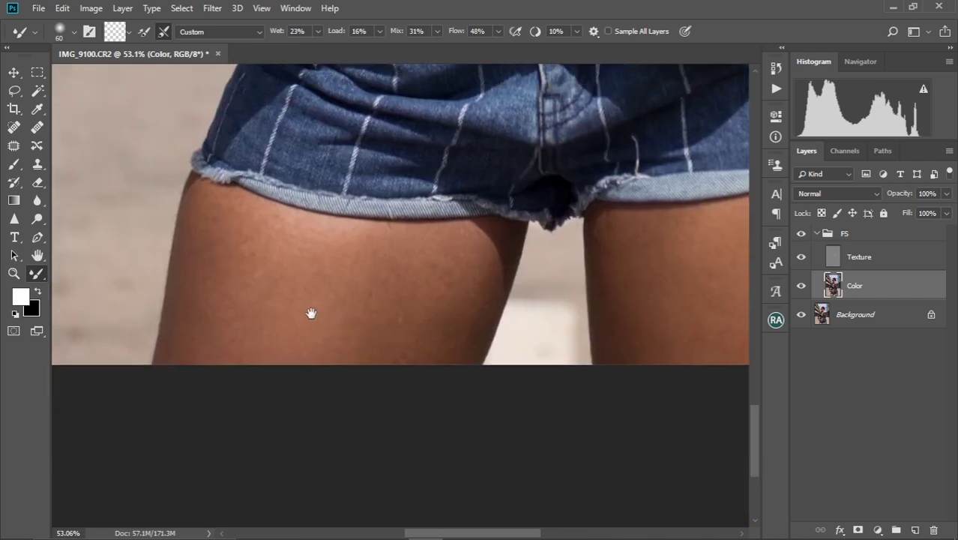
key(bracketright)
key(bracketright)
key(bracketright)
key(bracketright)
key(bracketright)
key(bracketright)
key(bracketright)
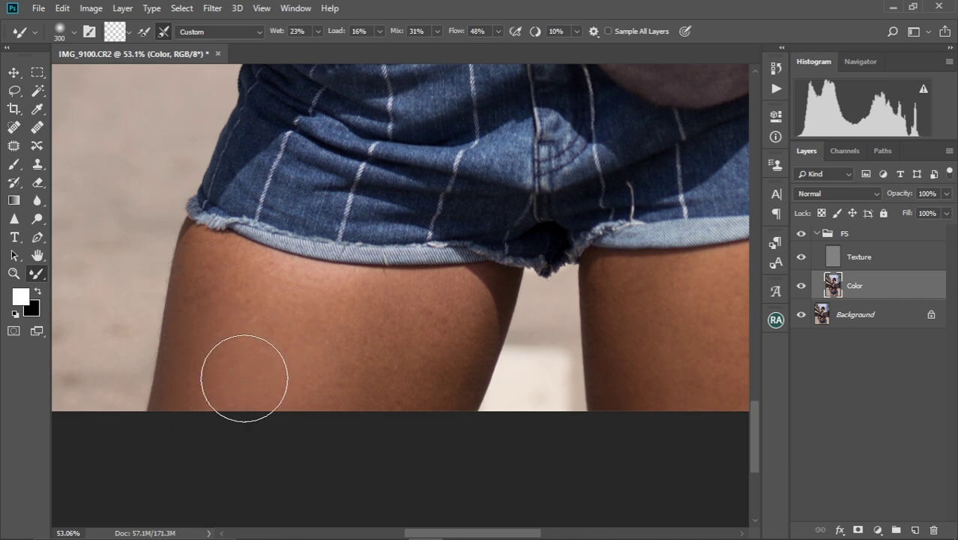
Blend the outer edge and upper part of the right thigh under the shorts' hem with the Mixer Brush at 150 px
key(bracketleft)
key(bracketleft)
key(bracketleft)
key(bracketleft)
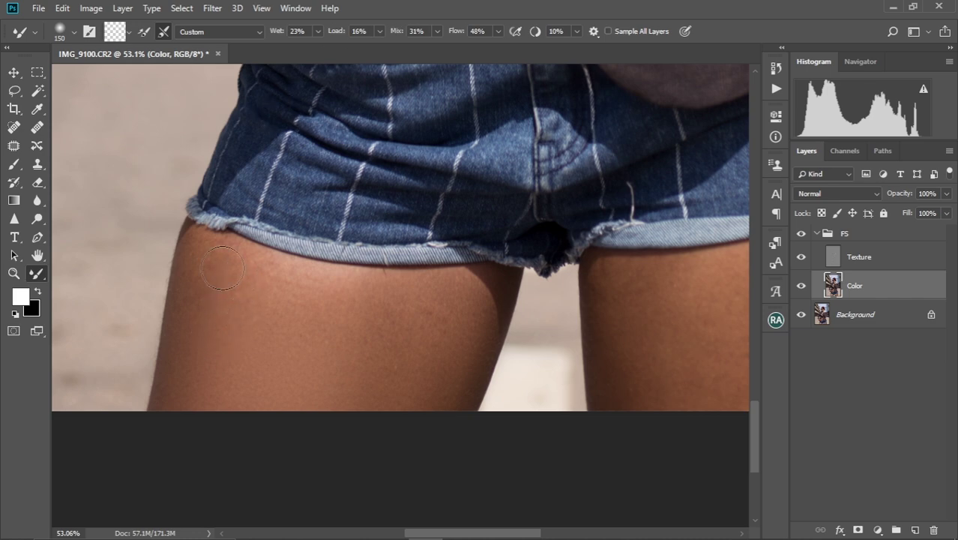
mouse_move(197, 300)
mouse_down()
mouse_move(169, 387)
mouse_move(170, 425)
mouse_up()
mouse_move(193, 260)
mouse_down()
mouse_move(236, 259)
mouse_move(200, 255)
mouse_move(187, 322)
mouse_move(202, 256)
mouse_move(294, 279)
mouse_move(378, 283)
mouse_move(338, 290)
mouse_move(420, 291)
mouse_move(320, 306)
mouse_move(293, 331)
mouse_move(306, 304)
mouse_up()
drag(232, 296, 191, 433)
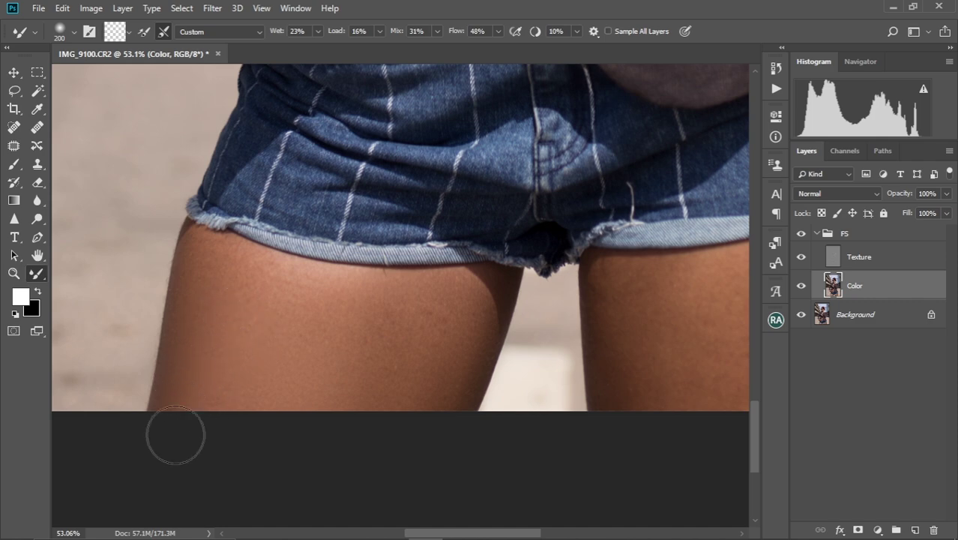
Even out the lower part of the right thigh at 200 px and reduce the Mixer Brush to 100 px
drag(190, 343, 202, 414)
mouse_move(333, 317)
mouse_down()
mouse_move(342, 335)
mouse_move(326, 441)
mouse_up()
key(bracketleft)
key(bracketleft)
key(bracketleft)
key(bracketleft)
Blend the skin tones across the woman's left thigh, mainly with the Mixer Brush at 175 px and smaller for the edges
drag(525, 309, 322, 343)
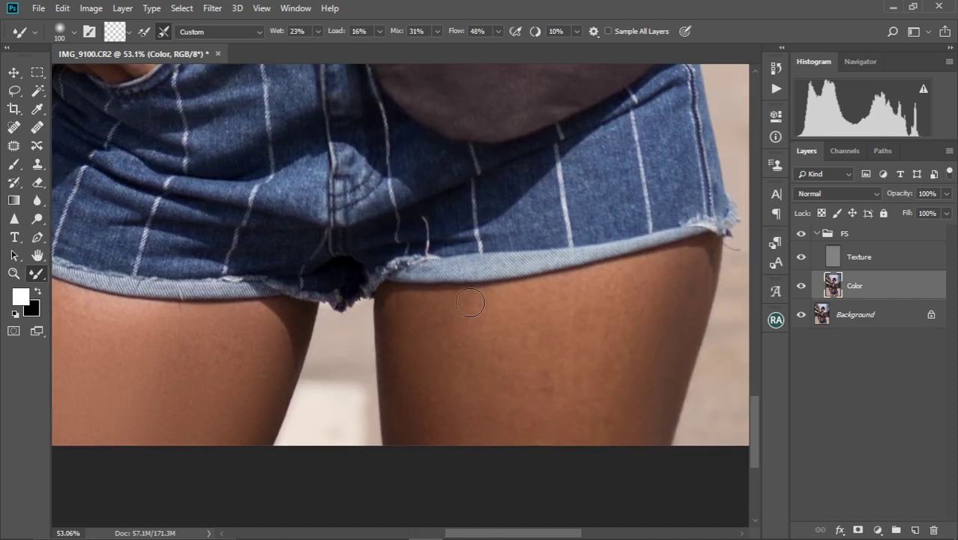
key(bracketright)
key(bracketright)
key(bracketright)
drag(480, 336, 515, 435)
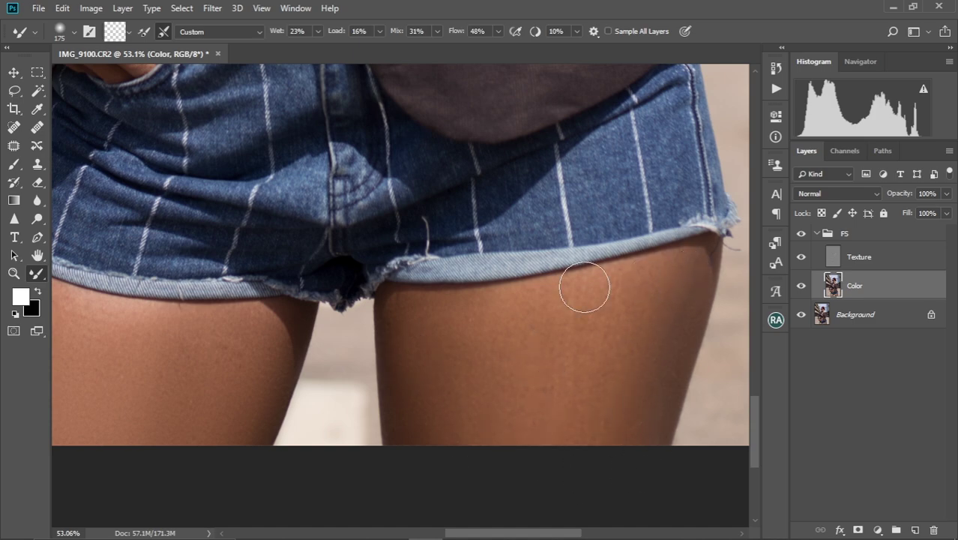
key(bracketleft)
key(bracketleft)
key(bracketleft)
key(bracketleft)
key(bracketright)
key(bracketright)
key(bracketright)
key(bracketright)
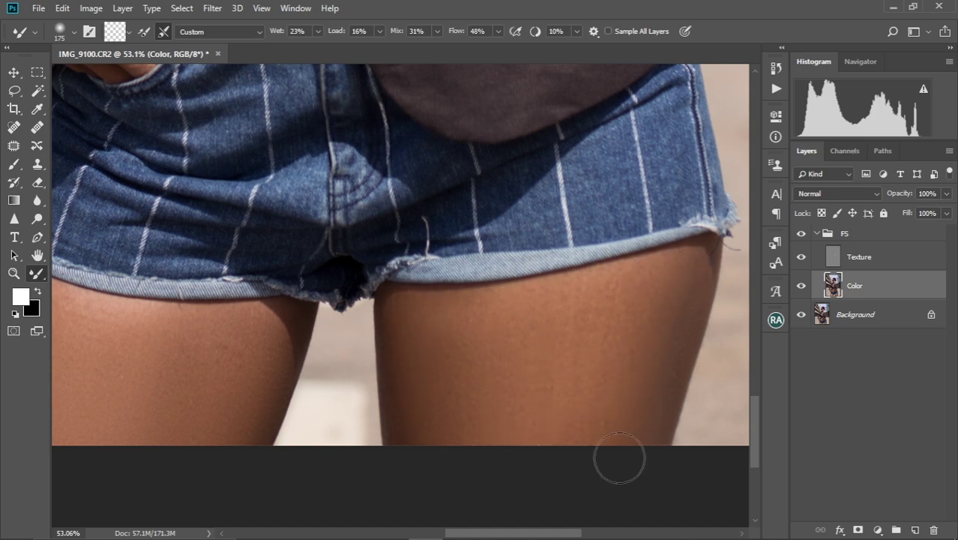
Compare the whole portrait before and after the skin blending by toggling the FS group's visibility
drag(397, 113, 411, 372)
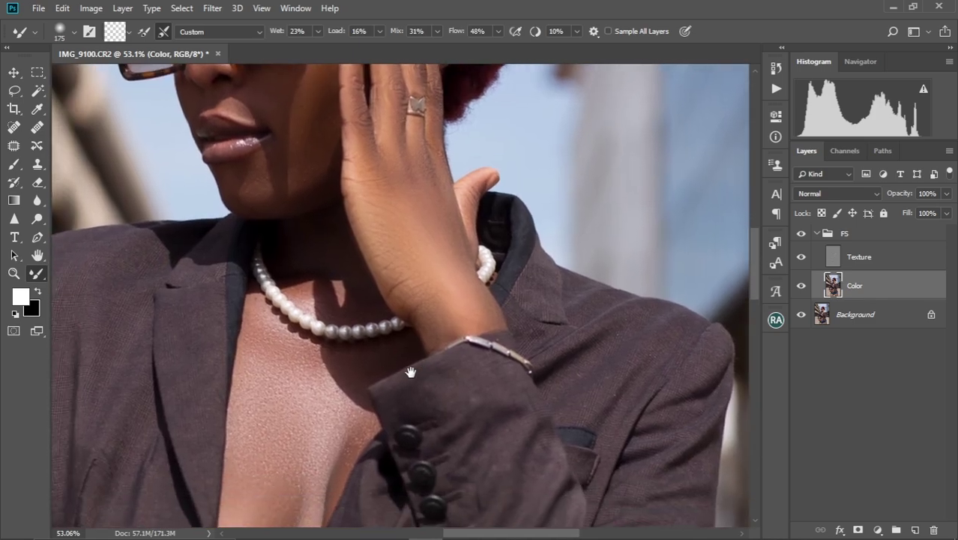
scroll(411, 373, down, 4)
scroll(411, 373, down, 3)
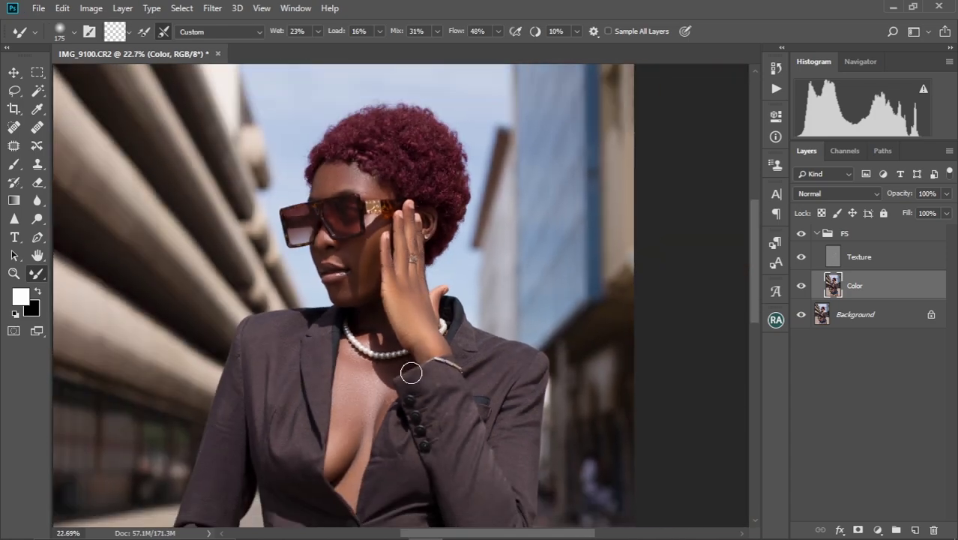
scroll(411, 373, down, 3)
scroll(411, 372, up, 1)
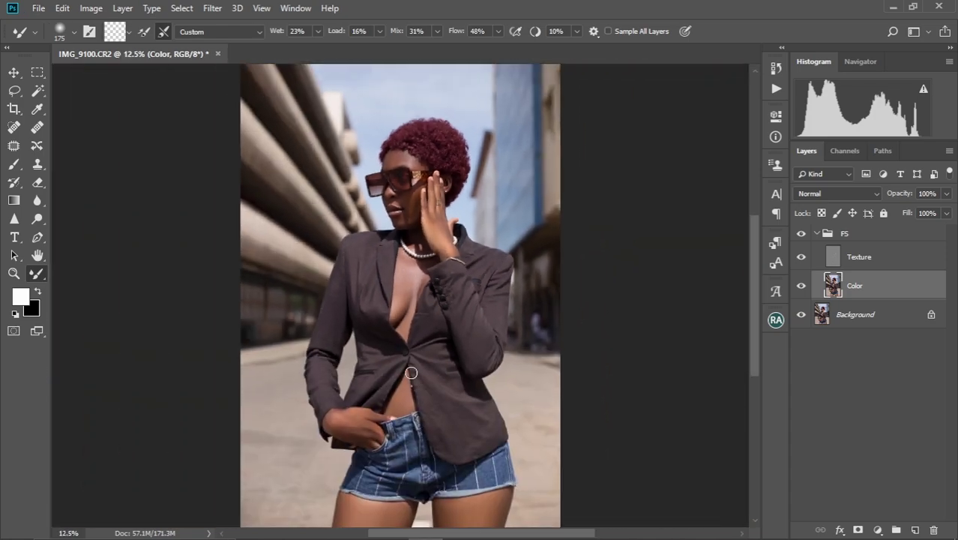
scroll(408, 372, down, 1)
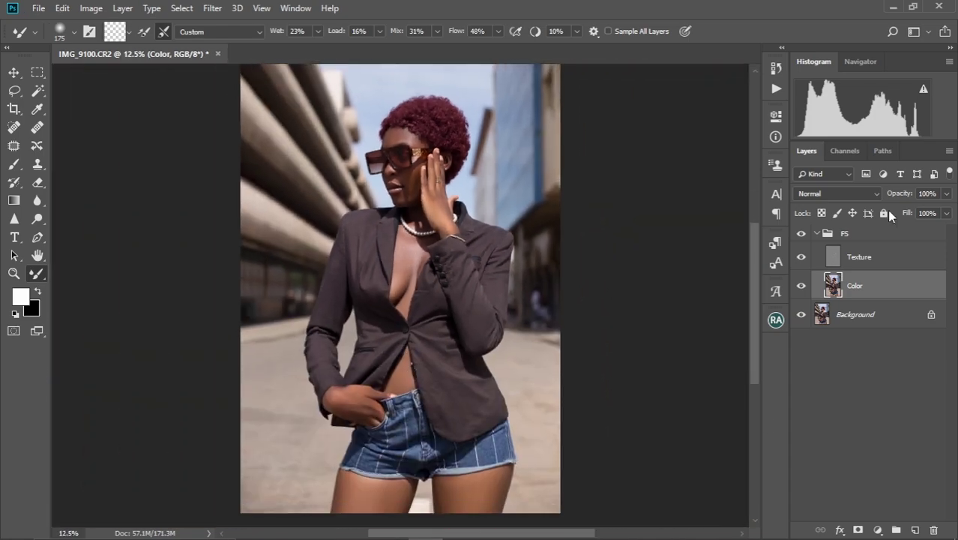
click(802, 235)
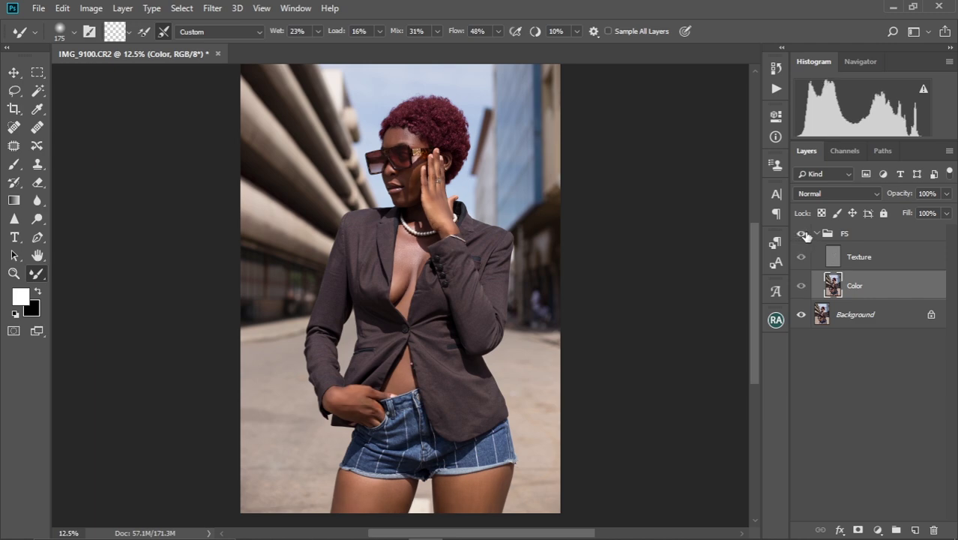
click(804, 235)
click(804, 235)
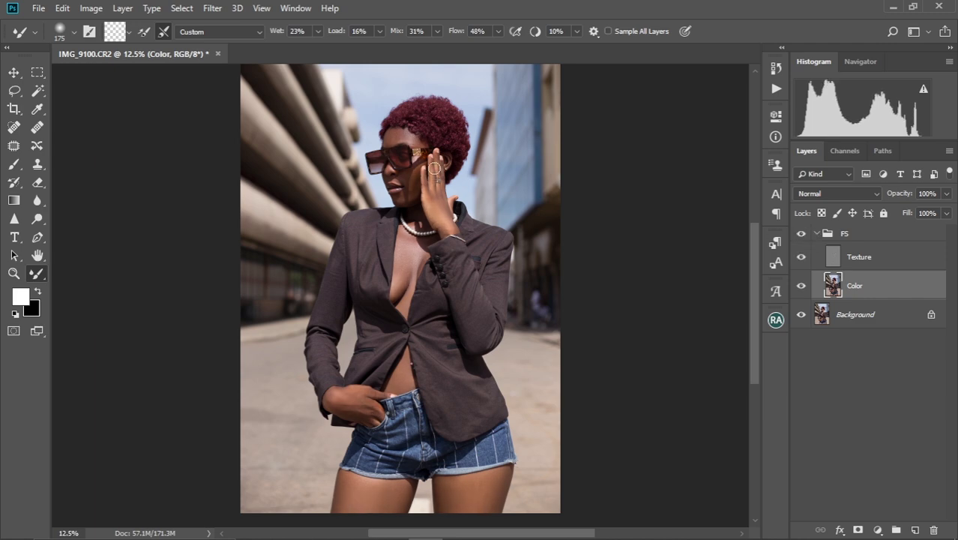
Reduce the Mixer Brush to 70 px and touch up the skin tone on the chin below the lips
scroll(426, 173, up, 6)
drag(426, 173, 428, 270)
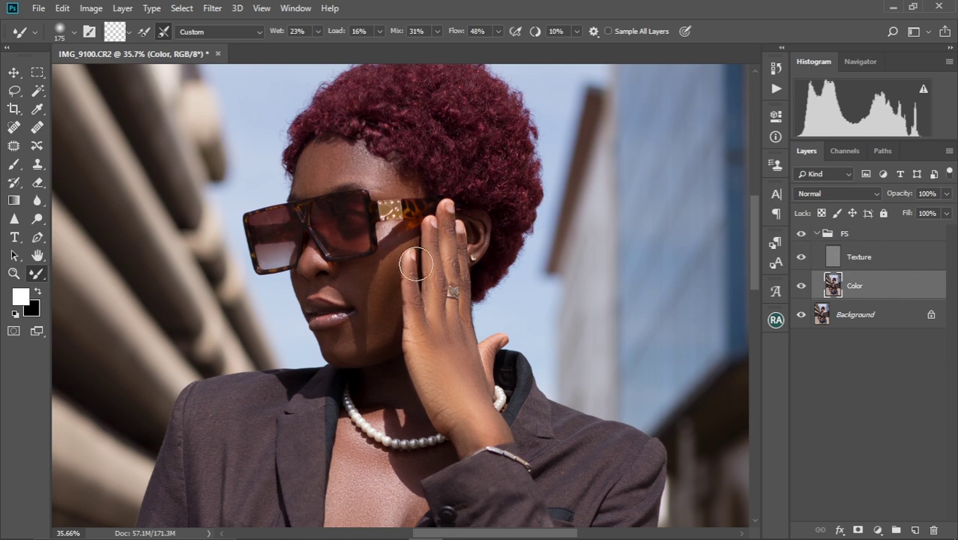
scroll(388, 217, up, 6)
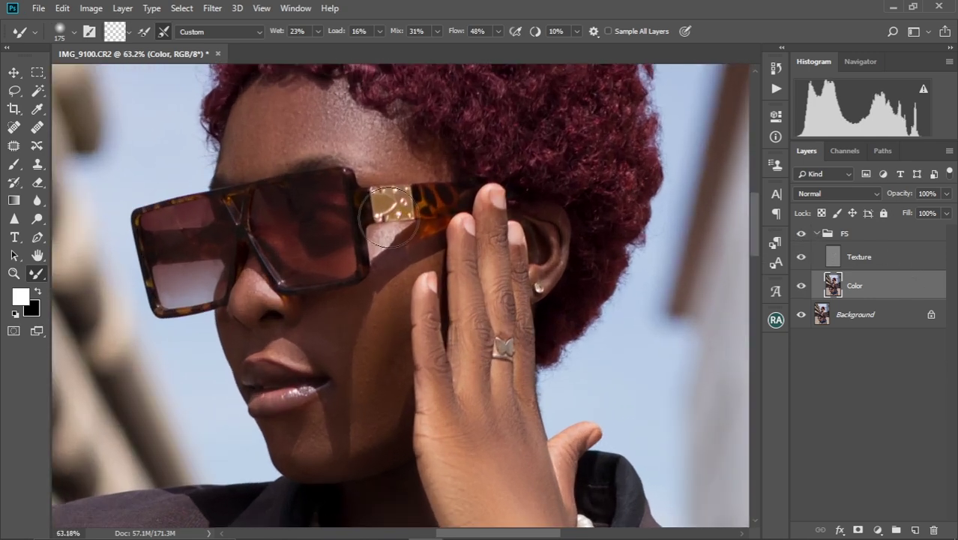
drag(354, 141, 334, 229)
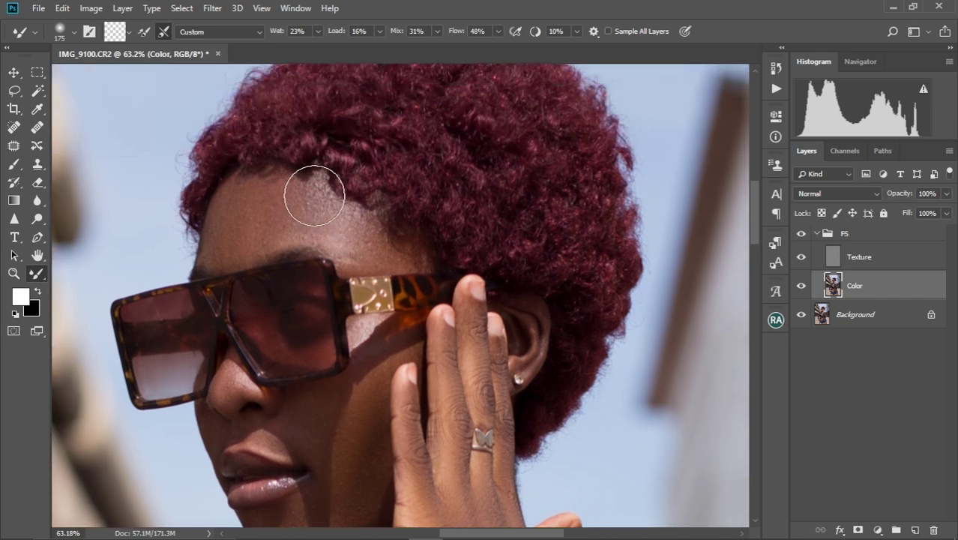
key(bracketleft)
key(bracketleft)
key(bracketleft)
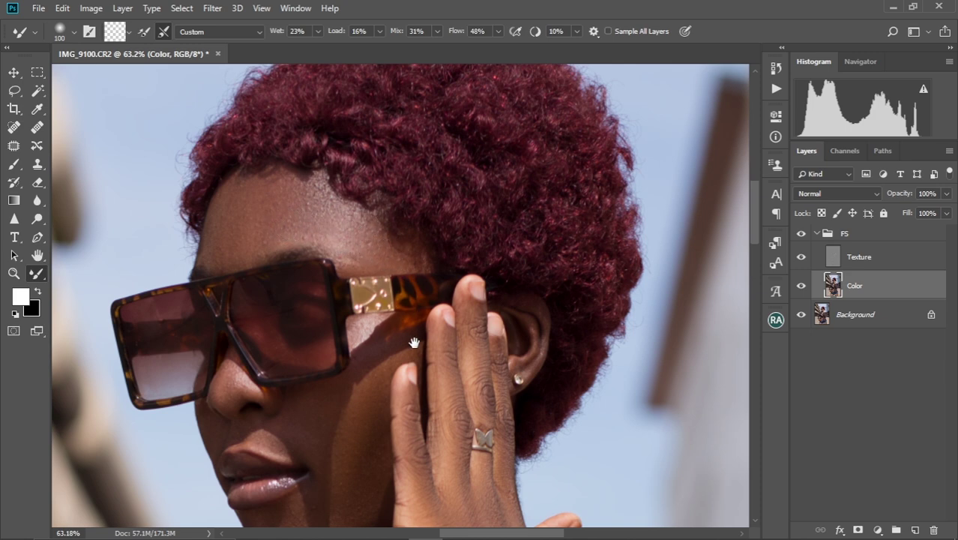
mouse_move(414, 342)
mouse_down()
mouse_move(410, 208)
mouse_move(404, 248)
mouse_up()
key(bracketleft)
key(bracketleft)
key(bracketleft)
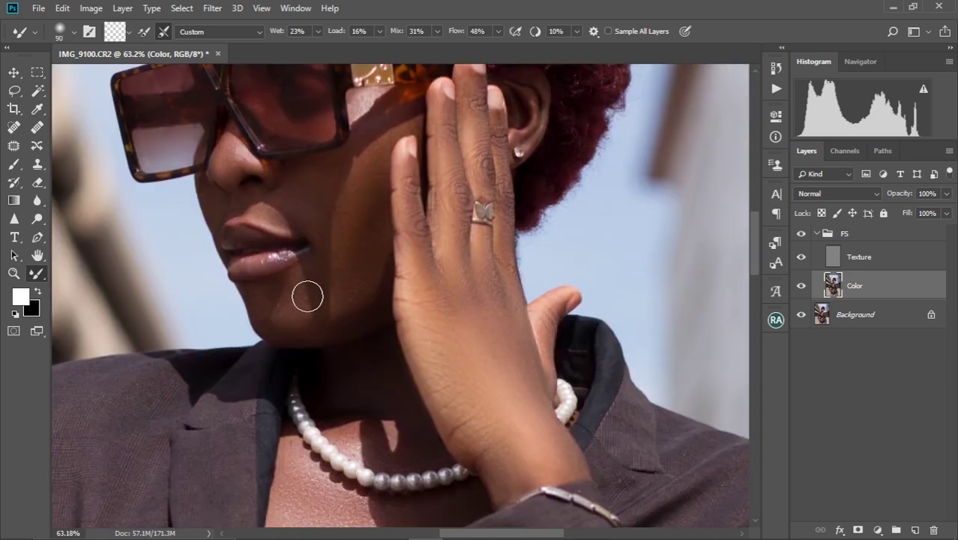
mouse_move(290, 307)
mouse_down()
mouse_move(257, 298)
mouse_move(278, 305)
mouse_up()
Make the Texture layer active and set up a 15 px Spot Healing Brush for the forehead
click(870, 256)
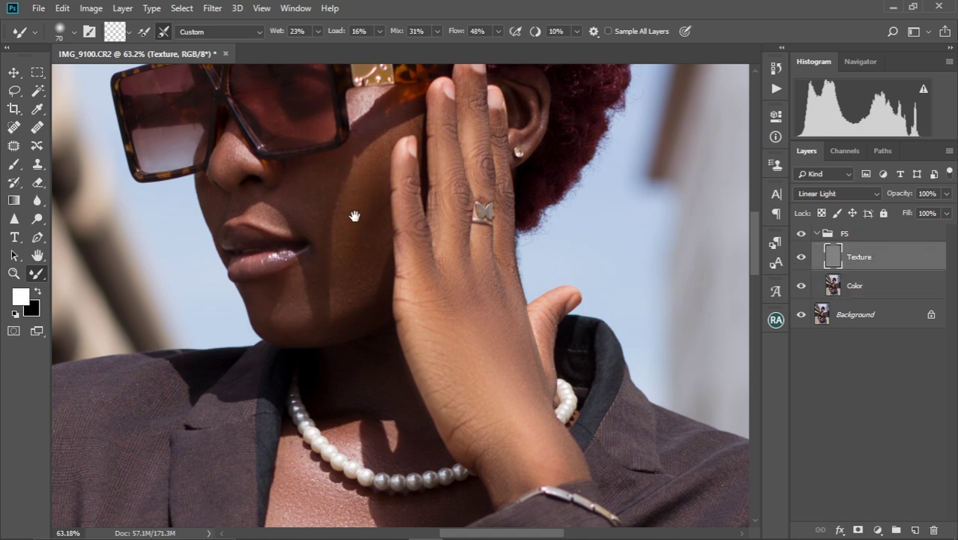
drag(355, 216, 407, 358)
scroll(376, 296, up, 5)
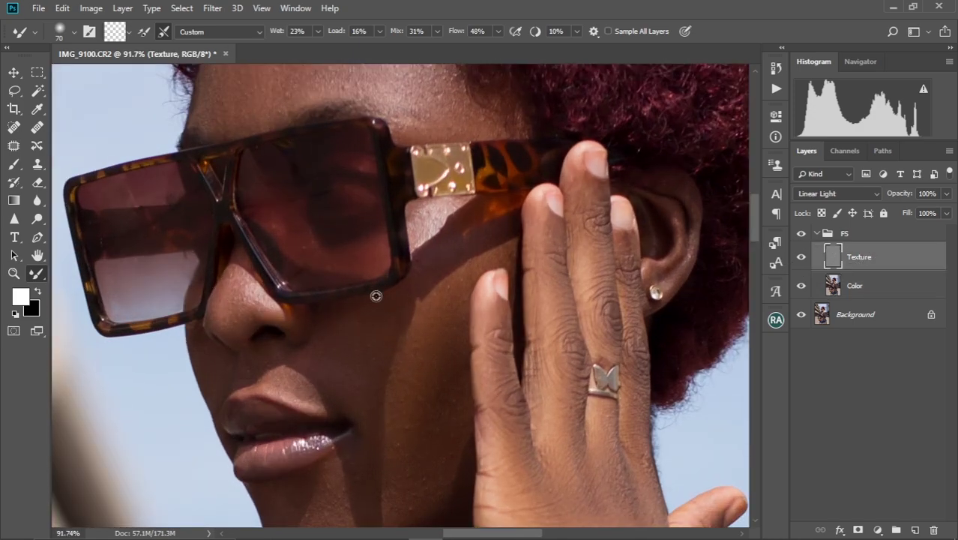
drag(392, 221, 389, 400)
drag(387, 325, 402, 235)
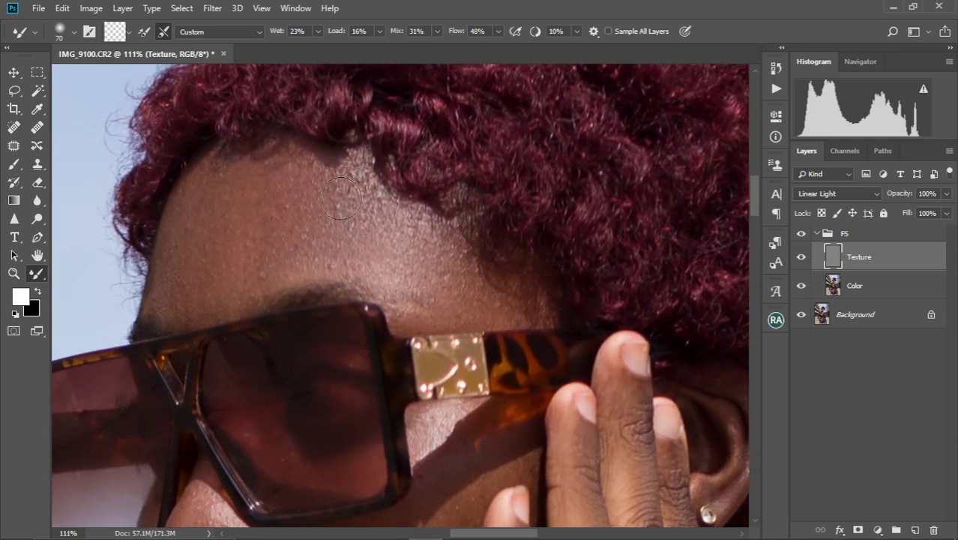
click(12, 128)
scroll(283, 229, up, 5)
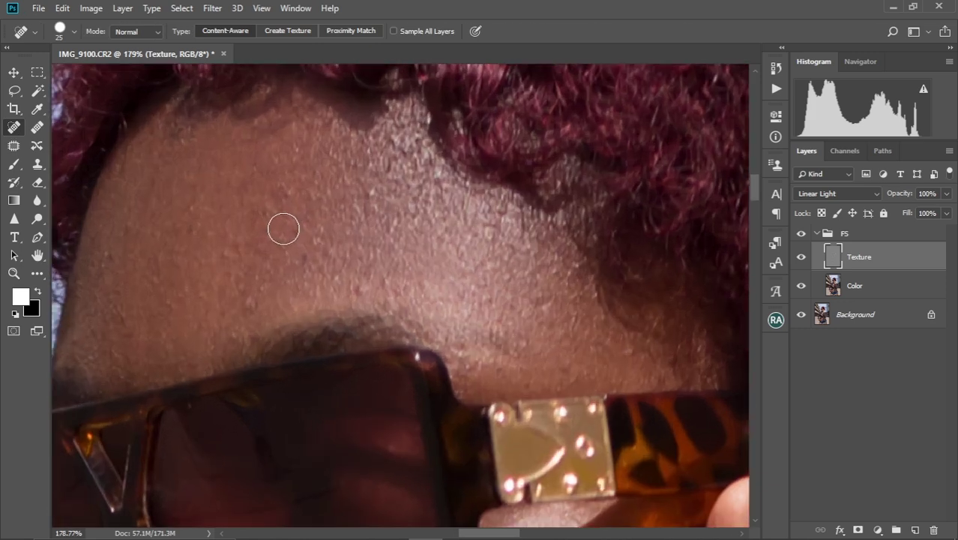
drag(269, 269, 375, 218)
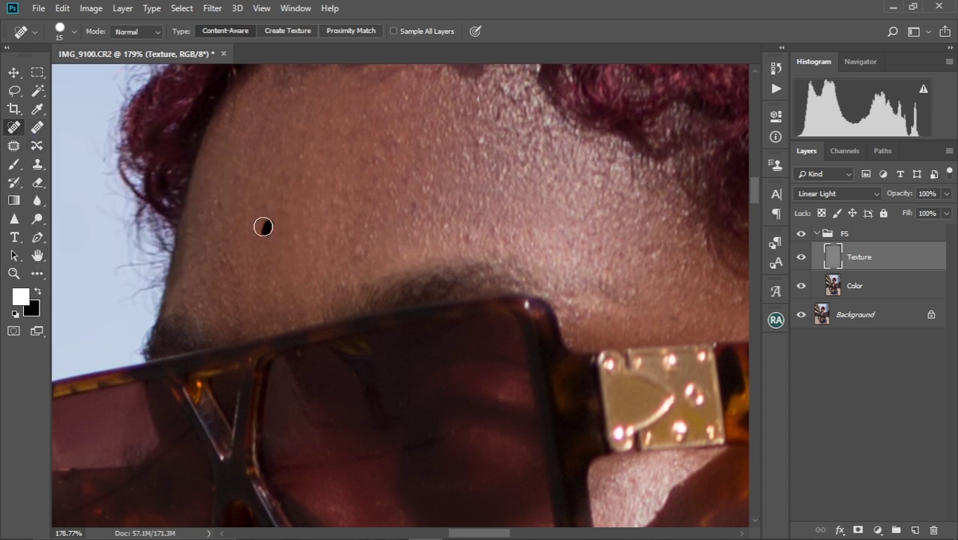
Heal the blemishes on the lower forehead around the inner end of the visible eyebrow
mouse_move(268, 203)
mouse_down()
mouse_move(221, 201)
mouse_move(215, 230)
mouse_move(234, 268)
mouse_move(205, 290)
mouse_up()
drag(218, 240, 234, 287)
click(229, 225)
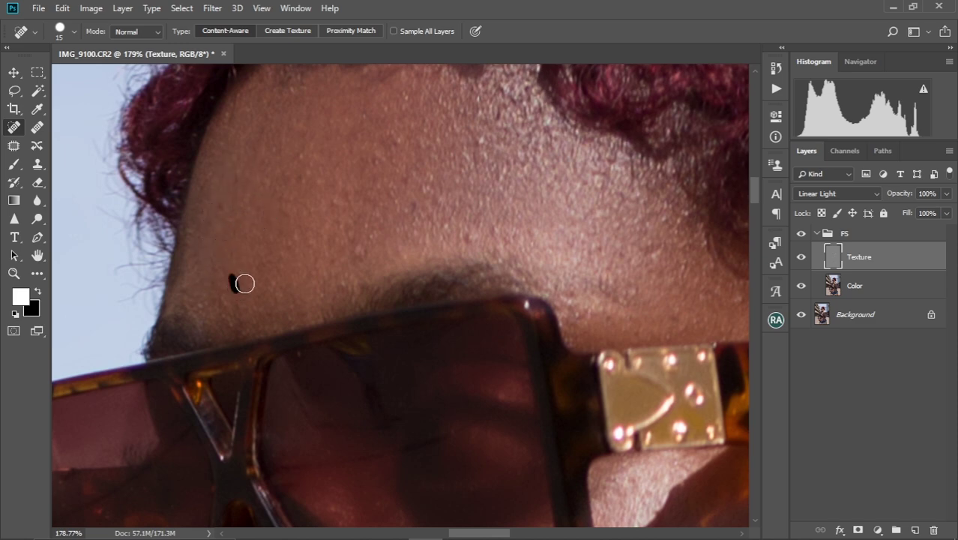
mouse_move(277, 249)
mouse_down()
mouse_move(278, 257)
mouse_move(305, 247)
mouse_up()
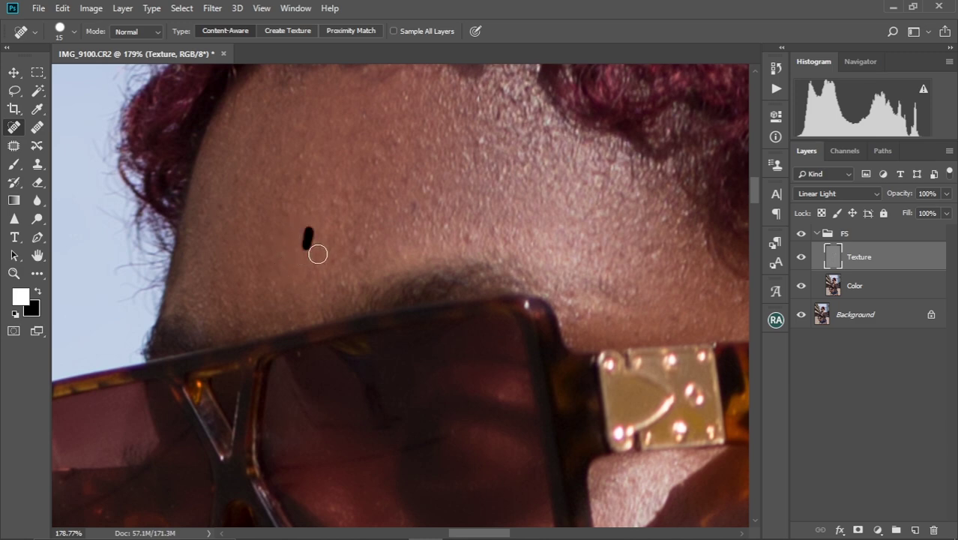
click(357, 241)
drag(341, 278, 337, 289)
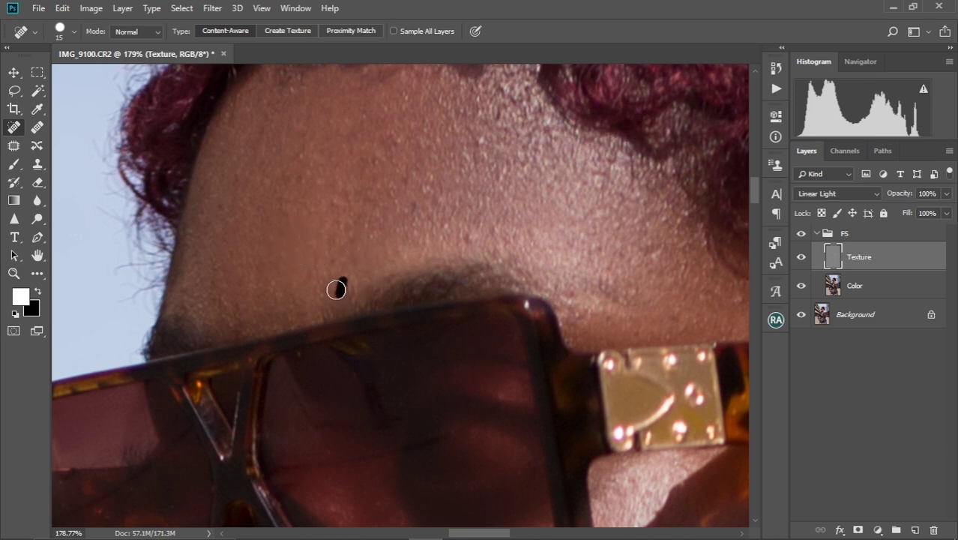
drag(332, 253, 331, 268)
drag(316, 233, 311, 256)
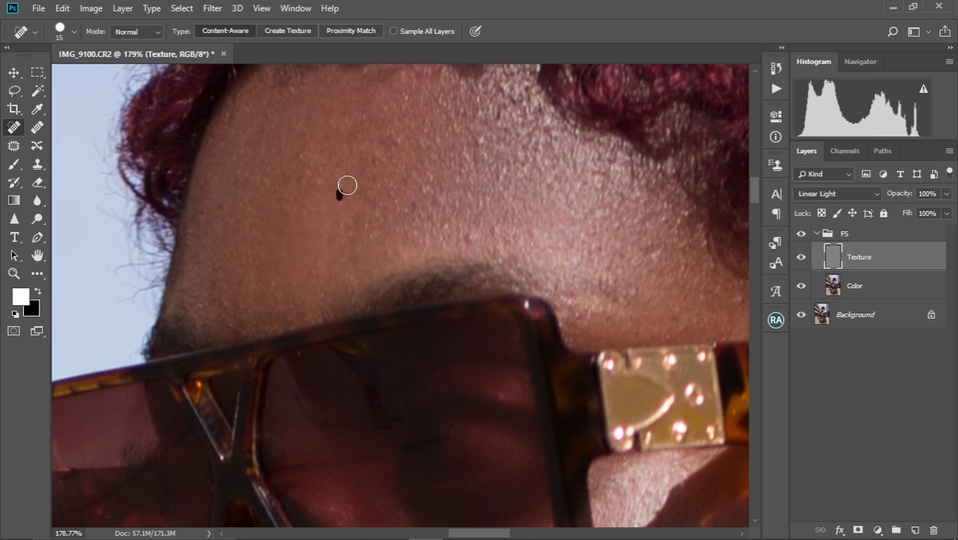
Heal the spots on the far side of the forehead, down to the skin just above the sunglasses' bridge
drag(344, 209, 342, 228)
drag(300, 168, 283, 217)
mouse_move(272, 172)
mouse_down()
mouse_move(269, 185)
mouse_move(246, 181)
mouse_move(224, 217)
mouse_move(239, 234)
mouse_up()
click(242, 166)
click(237, 180)
click(227, 197)
mouse_move(198, 297)
mouse_down()
mouse_move(231, 322)
mouse_move(221, 300)
mouse_move(211, 306)
mouse_move(243, 333)
mouse_move(204, 326)
mouse_up()
click(214, 339)
Heal the bumps across the upper central forehead and directly above the visible eyebrow
mouse_move(392, 142)
mouse_down()
mouse_move(377, 156)
mouse_move(394, 158)
mouse_up()
drag(365, 108, 350, 163)
mouse_move(392, 96)
mouse_down()
mouse_move(389, 112)
mouse_move(399, 114)
mouse_up()
mouse_move(448, 93)
mouse_down()
mouse_move(446, 110)
mouse_move(460, 120)
mouse_move(449, 139)
mouse_move(473, 157)
mouse_up()
drag(464, 246, 462, 243)
mouse_move(442, 226)
mouse_down()
mouse_move(469, 240)
mouse_move(493, 221)
mouse_move(501, 261)
mouse_up()
mouse_move(509, 154)
mouse_down()
mouse_move(508, 166)
mouse_move(521, 159)
mouse_move(527, 176)
mouse_up()
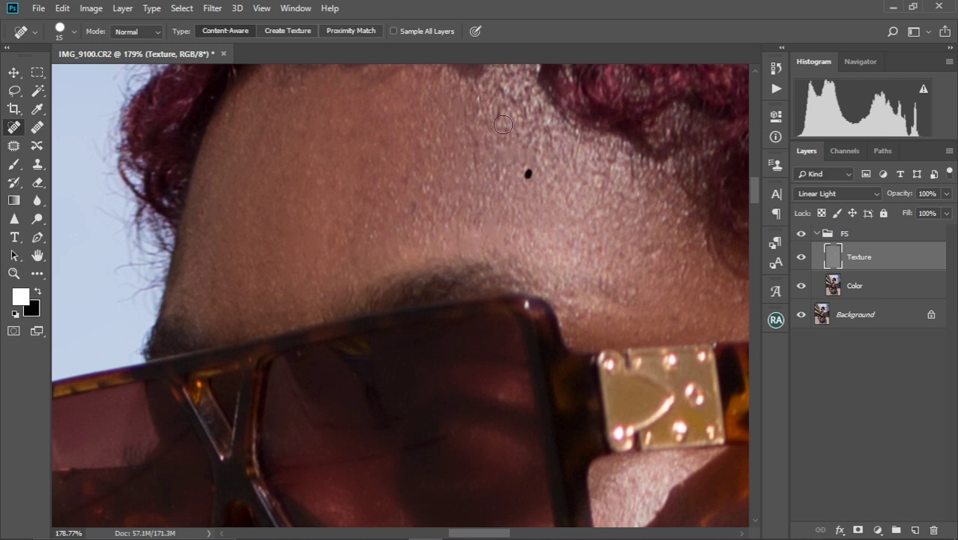
Heal the remaining texture spots in the middle of the forehead, along the edge of the bright highlight
drag(481, 106, 479, 113)
drag(477, 97, 476, 100)
drag(474, 135, 476, 180)
mouse_move(481, 213)
mouse_down()
mouse_move(478, 224)
mouse_move(476, 209)
mouse_move(458, 210)
mouse_move(447, 227)
mouse_up()
drag(438, 236, 434, 244)
drag(412, 208, 411, 221)
drag(434, 171, 398, 213)
click(410, 167)
Heal the rough spots in the forehead highlight and outward to the temple-side hairline
drag(570, 252, 572, 242)
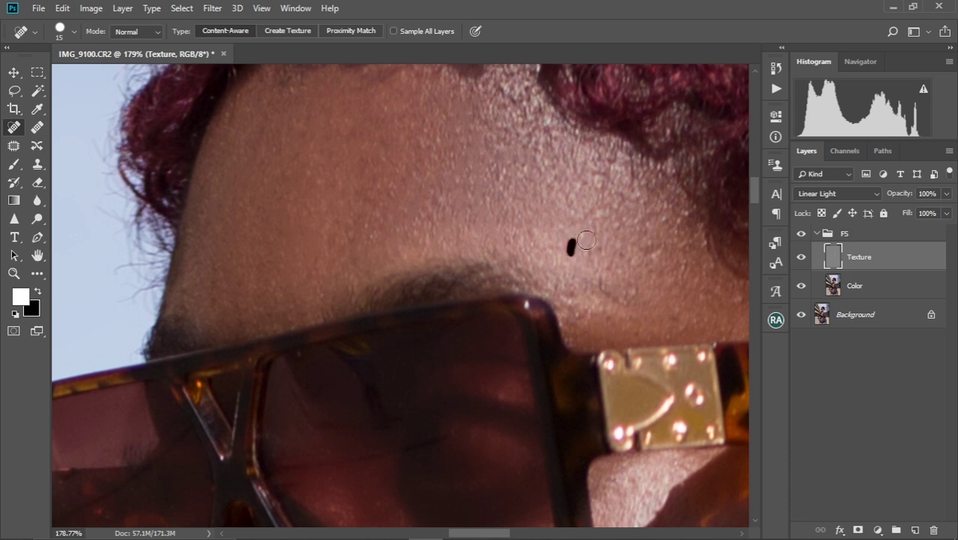
drag(605, 293, 636, 298)
click(661, 237)
mouse_move(661, 253)
mouse_down()
mouse_move(667, 241)
mouse_move(645, 192)
mouse_move(644, 212)
mouse_up()
drag(624, 219, 622, 224)
mouse_move(639, 193)
mouse_down()
mouse_move(635, 180)
mouse_move(636, 193)
mouse_up()
drag(631, 154, 631, 160)
click(607, 164)
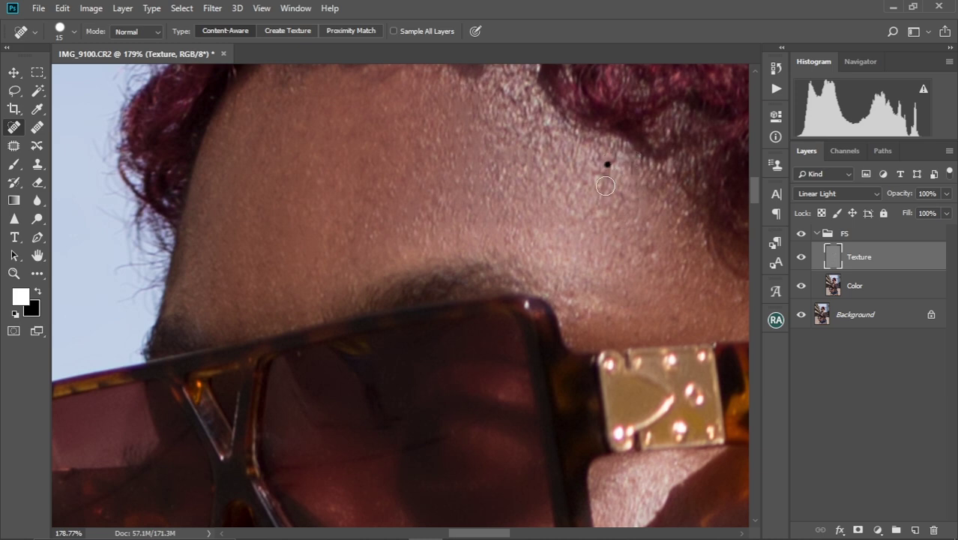
mouse_move(537, 128)
mouse_down()
mouse_move(552, 149)
mouse_move(552, 166)
mouse_up()
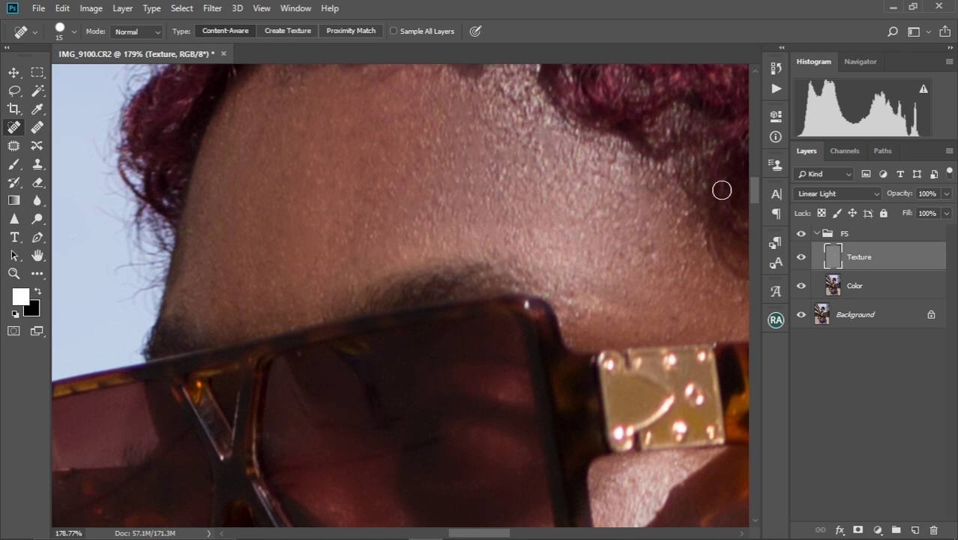
Heal the spots at the top of the forehead just under the hairline
drag(758, 197, 757, 184)
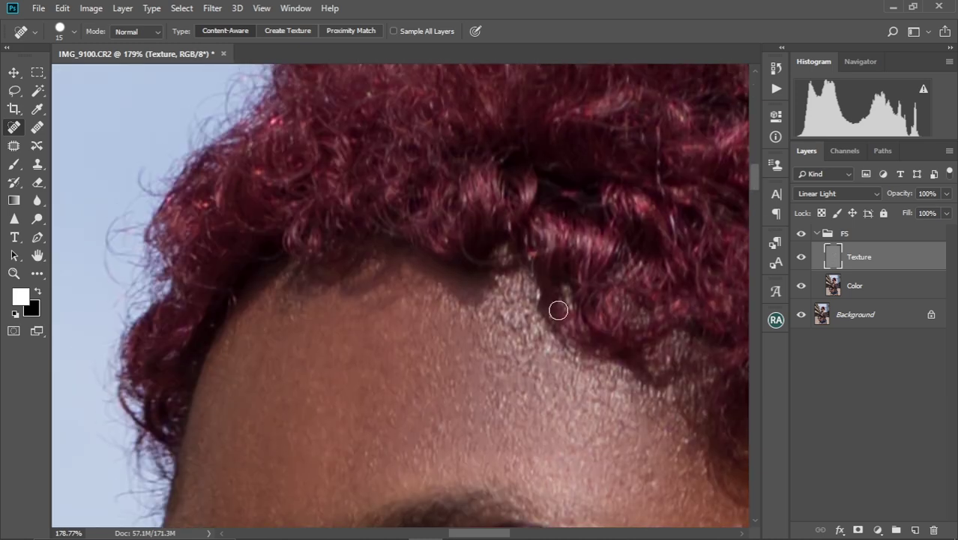
click(512, 328)
drag(512, 305, 529, 344)
click(482, 311)
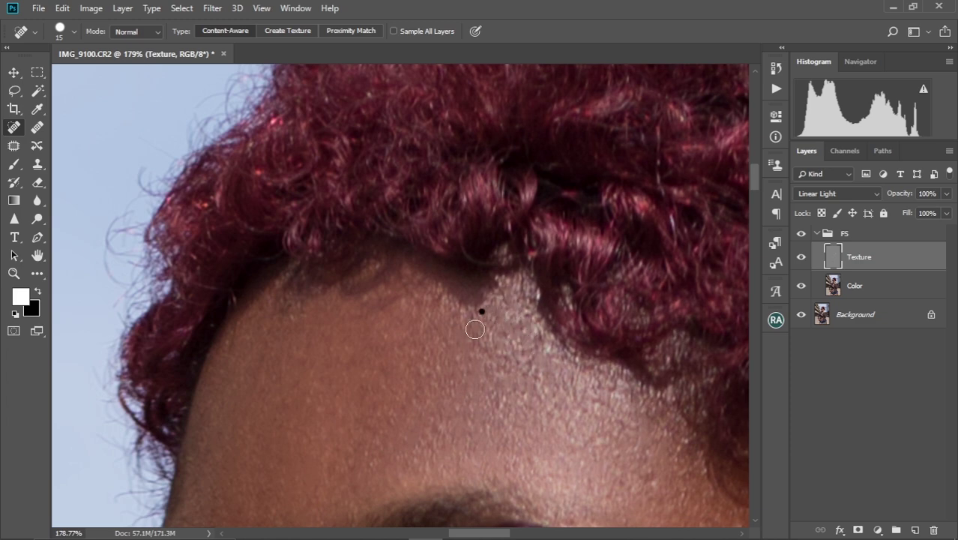
Heal the blemishes beside the temple hairline, near the sunglasses' upper corner and above the eyebrow
drag(754, 185, 756, 198)
mouse_move(640, 209)
mouse_down()
mouse_move(647, 251)
mouse_move(655, 236)
mouse_up()
drag(685, 209, 682, 259)
mouse_move(682, 251)
mouse_down()
mouse_move(704, 235)
mouse_move(744, 292)
mouse_move(741, 280)
mouse_move(697, 291)
mouse_move(656, 255)
mouse_move(677, 312)
mouse_up()
mouse_move(650, 211)
mouse_down()
mouse_move(642, 252)
mouse_move(554, 192)
mouse_up()
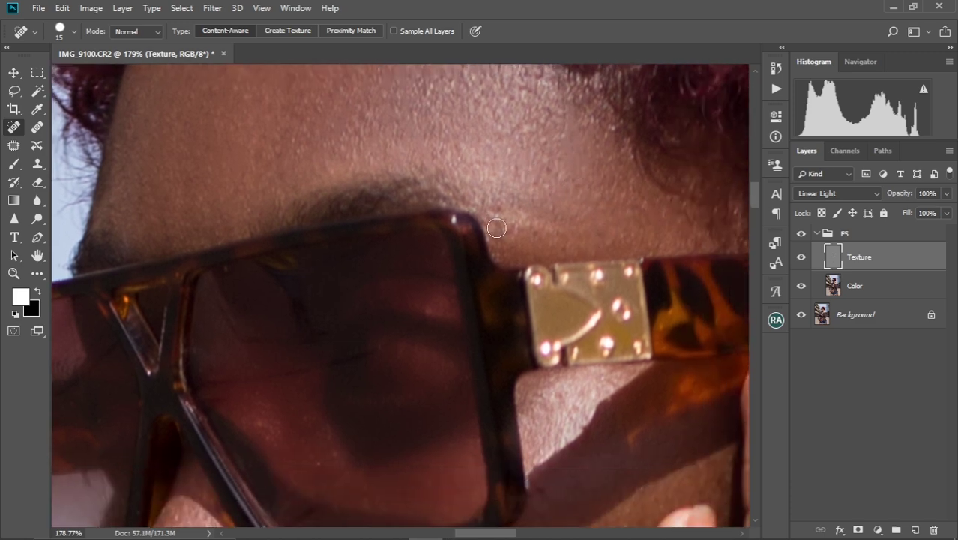
drag(494, 214, 506, 228)
drag(365, 111, 368, 127)
click(360, 133)
Remove the small spots on the temple just above the sunglasses' arm and gold hinge
click(622, 201)
click(636, 191)
click(643, 203)
click(658, 213)
click(614, 243)
Heal the spots on the upper cheek below the sunglasses' gold hinge
drag(556, 298, 536, 165)
drag(534, 314, 523, 319)
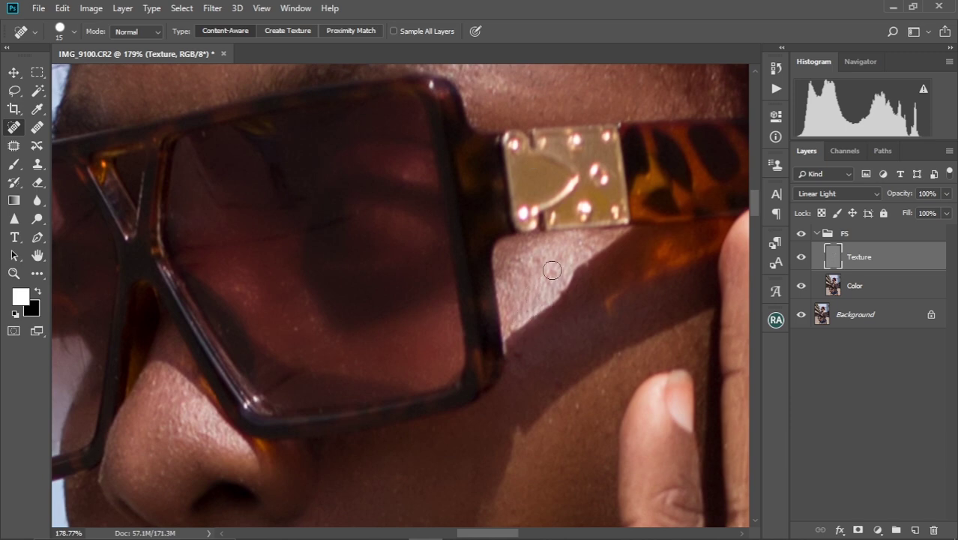
mouse_move(553, 274)
mouse_down()
mouse_move(559, 261)
mouse_move(512, 272)
mouse_move(506, 285)
mouse_up()
mouse_move(564, 332)
mouse_down()
mouse_move(519, 192)
mouse_move(471, 219)
mouse_up()
drag(510, 275, 561, 251)
Heal the blemishes down the shaded cheek toward the side of the mouth
drag(431, 450, 436, 312)
drag(435, 354, 433, 362)
drag(430, 459, 434, 314)
drag(429, 189, 427, 200)
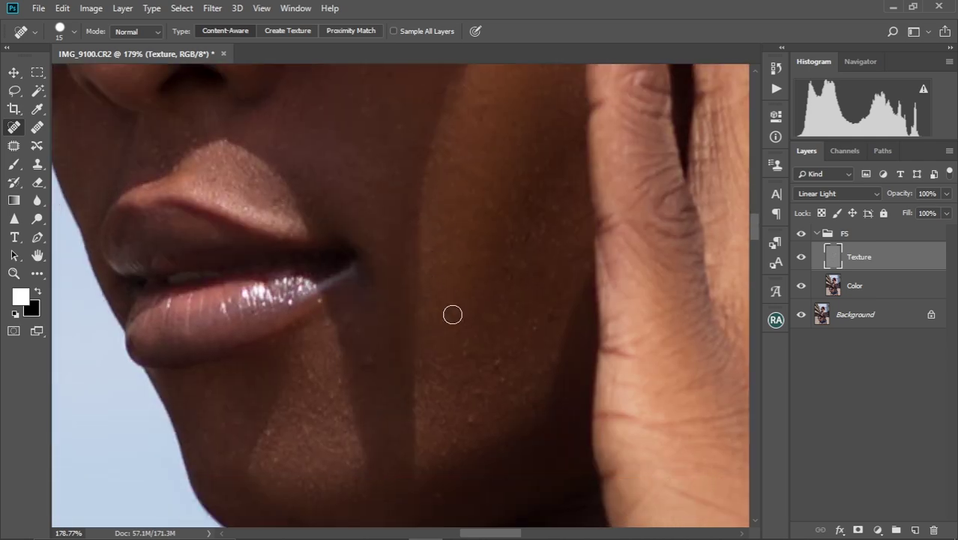
drag(438, 359, 439, 371)
Heal the texture spots on the chin and the skin below the lower lip
drag(311, 373, 334, 279)
drag(390, 252, 394, 275)
drag(326, 257, 326, 277)
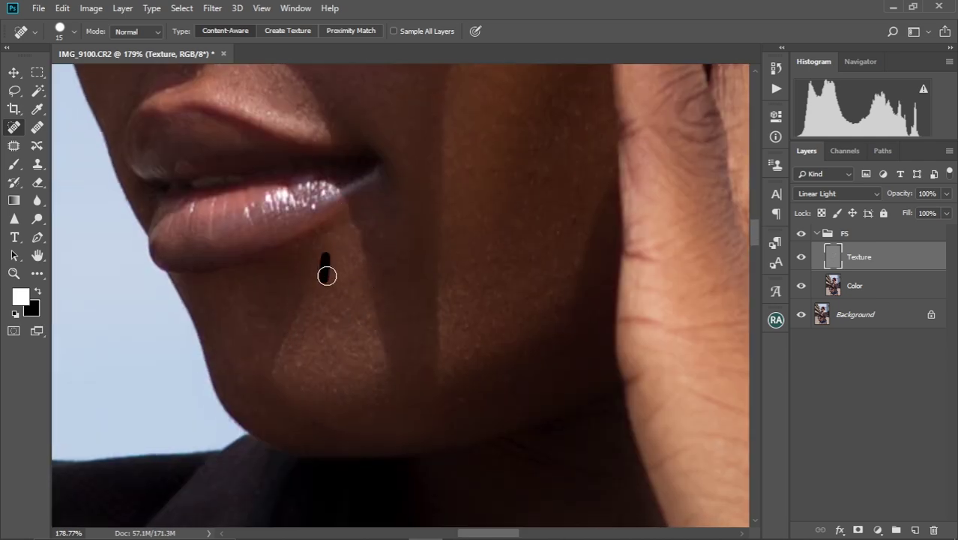
drag(321, 338, 320, 345)
drag(303, 366, 308, 378)
Heal the remaining spots on the cheek next to the fingers and on the skin around the mouth corner
drag(444, 411, 412, 301)
drag(430, 206, 424, 213)
mouse_move(480, 126)
mouse_down()
mouse_move(428, 255)
mouse_move(411, 357)
mouse_up()
drag(478, 225, 474, 244)
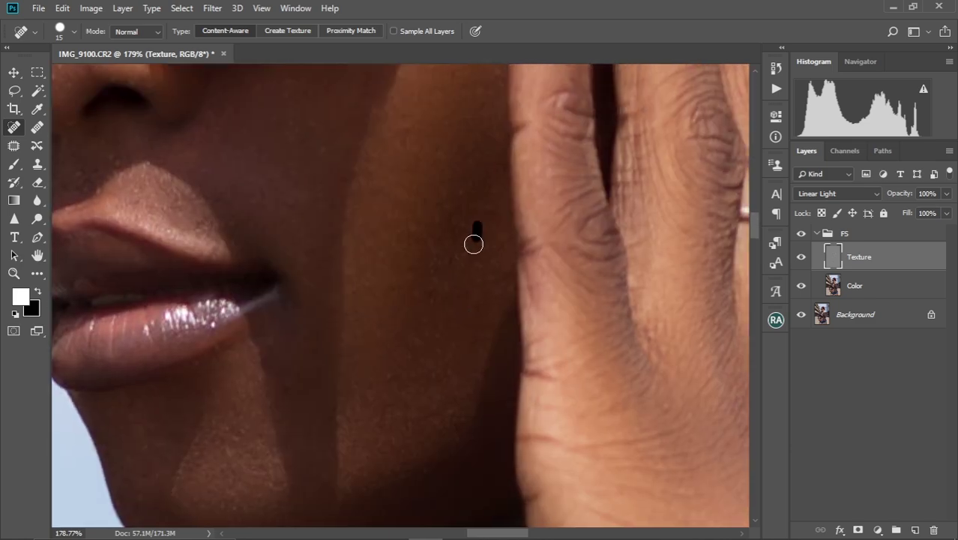
drag(490, 207, 488, 228)
drag(353, 371, 422, 270)
drag(248, 371, 263, 350)
drag(350, 273, 354, 293)
Compare the face before and after by toggling the FS group, and inspect the body down to the thighs
scroll(360, 302, down, 3)
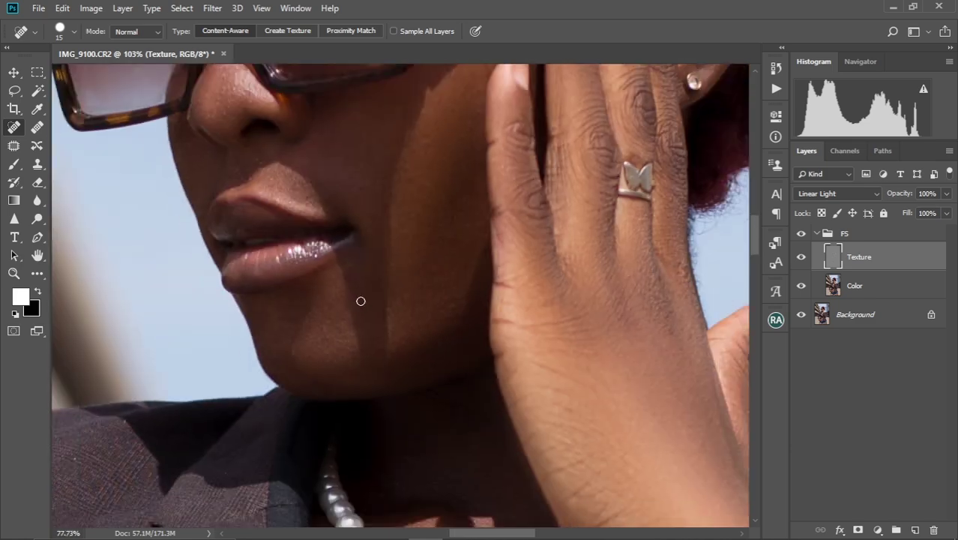
scroll(360, 300, down, 6)
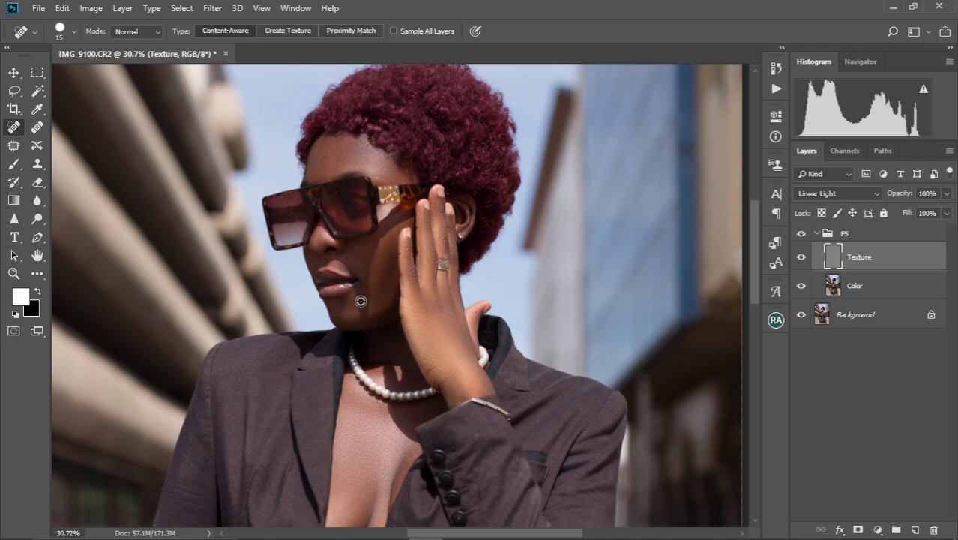
scroll(361, 301, up, 1)
drag(366, 292, 367, 352)
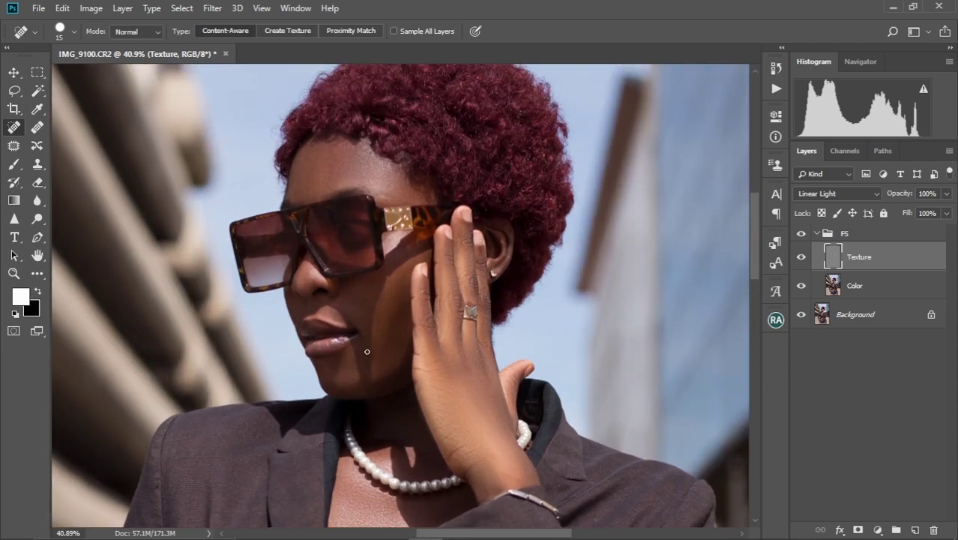
click(803, 234)
click(803, 234)
scroll(456, 334, up, 6)
scroll(457, 335, down, 6)
drag(421, 445, 426, 299)
drag(411, 386, 423, 202)
mouse_move(398, 388)
mouse_down()
mouse_move(408, 210)
mouse_move(394, 262)
mouse_up()
drag(450, 254, 390, 270)
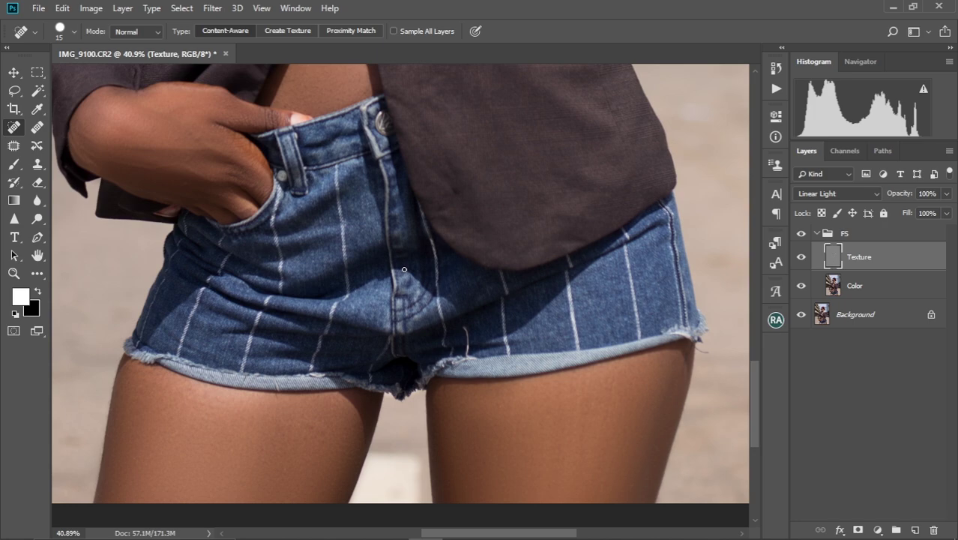
Smooth the fabric tones on the jacket's lower front below the raised arm, using the Mixer Brush on the Color layer at 150–200 px
key(ctrl+0)
key(ctrl+minus)
key(ctrl+plus)
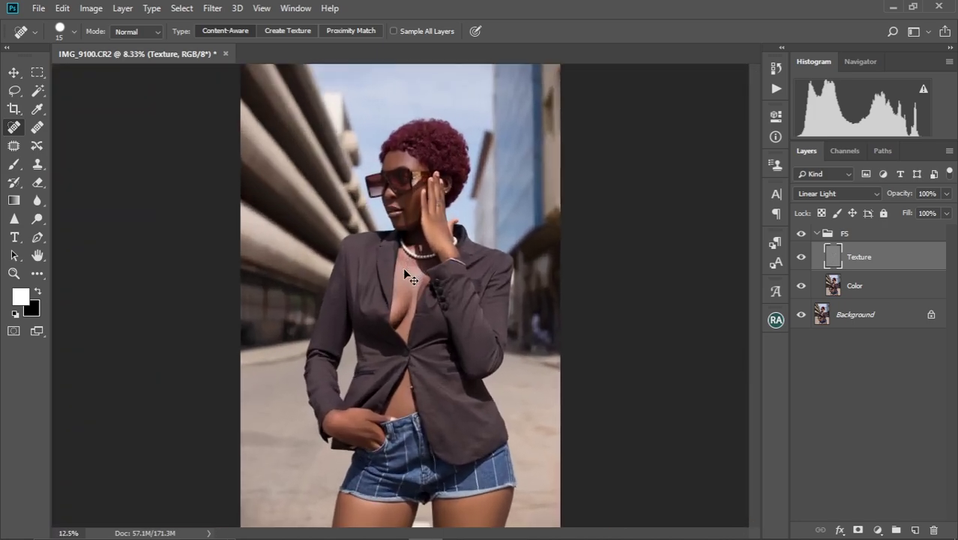
key(ctrl+plus)
key(ctrl+plus)
key(ctrl+plus)
drag(470, 364, 444, 292)
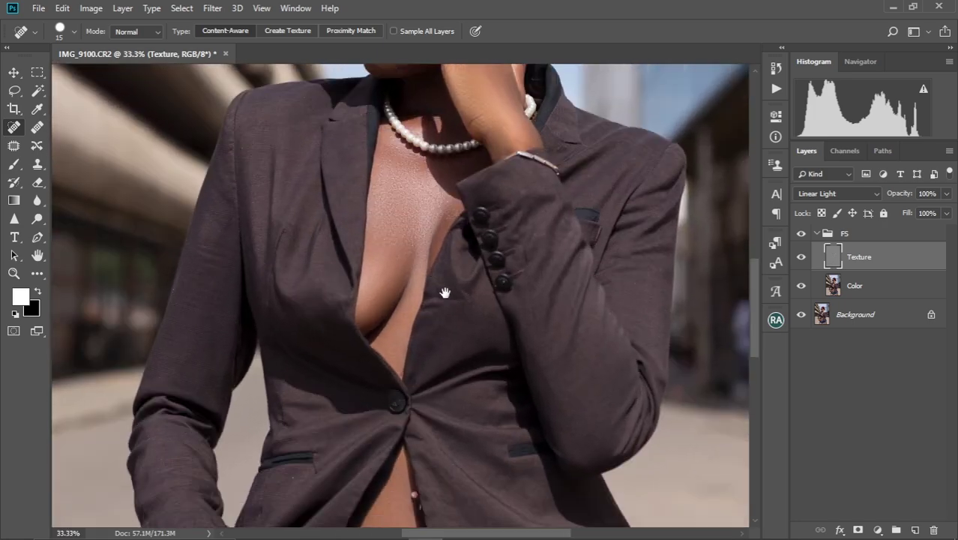
drag(442, 377, 418, 274)
click(876, 285)
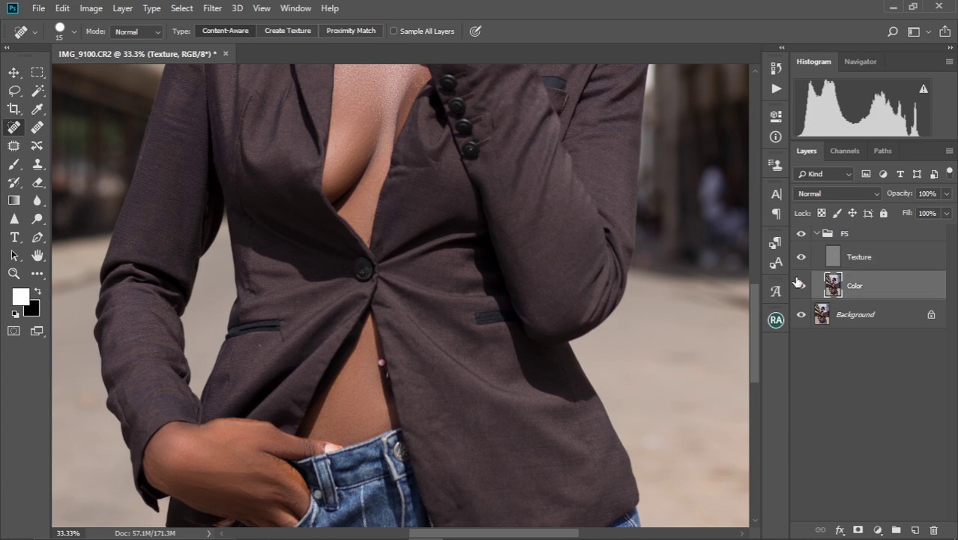
drag(496, 314, 453, 231)
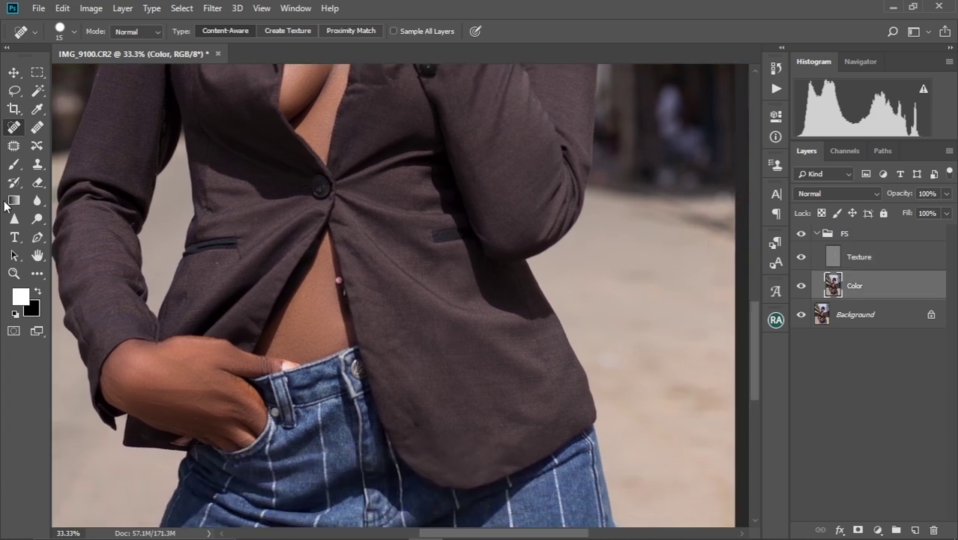
click(38, 279)
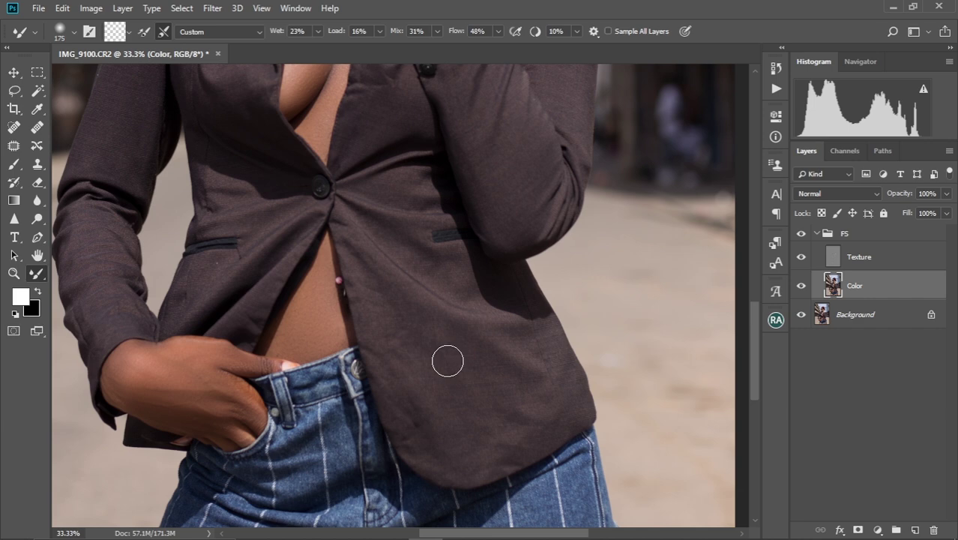
key(bracketright)
drag(455, 371, 437, 352)
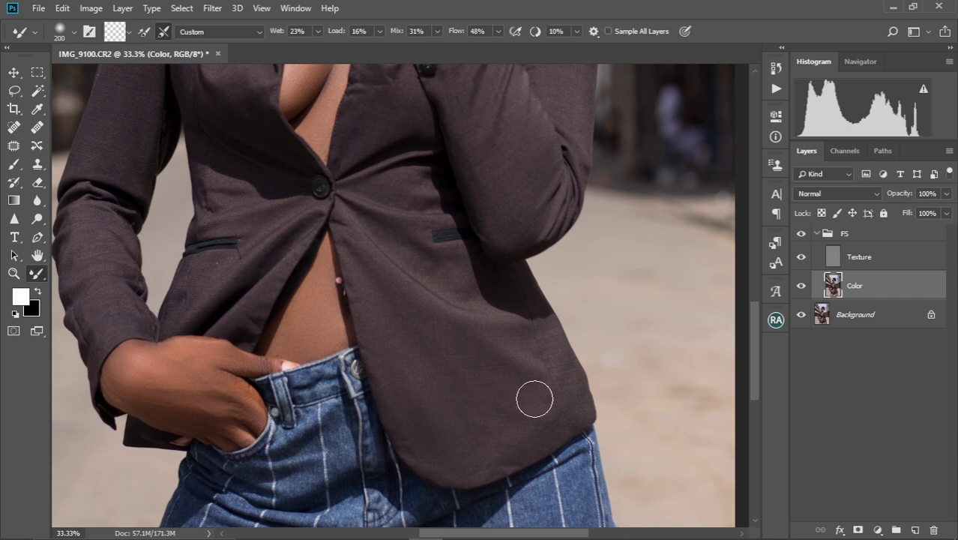
key(bracketleft)
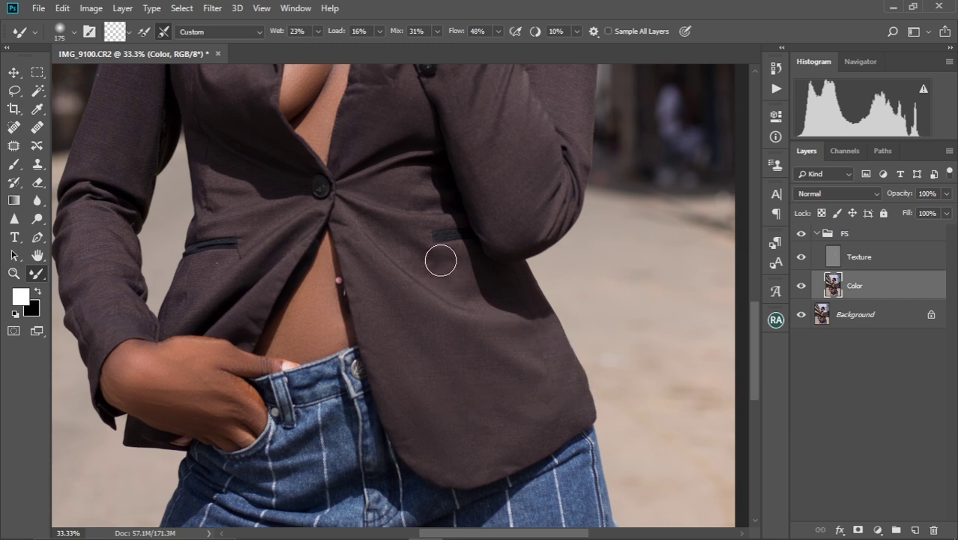
key(bracketleft)
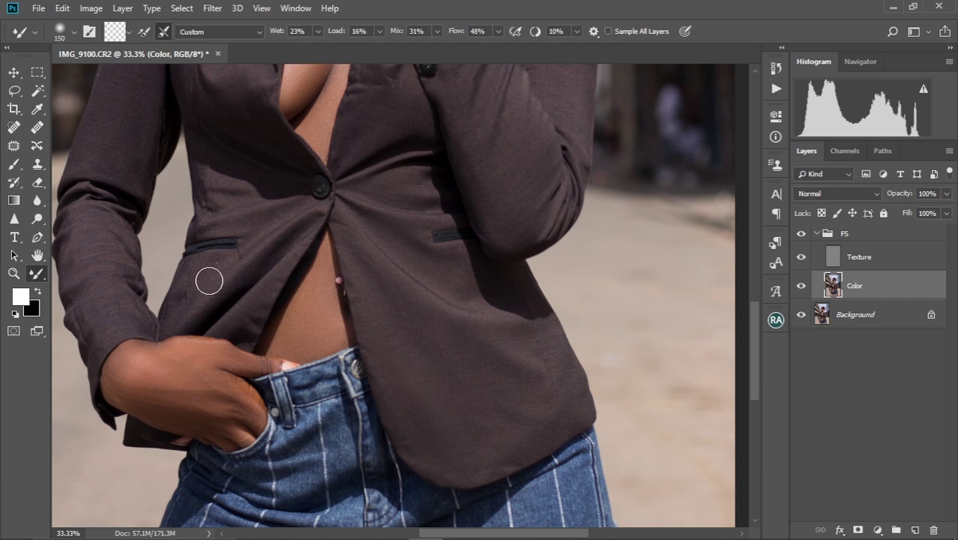
Blend the creases on the jacket's lower front above the pocketed hand with the 150 px Mixer Brush
drag(260, 257, 223, 298)
mouse_move(288, 239)
mouse_down()
mouse_move(235, 291)
mouse_move(257, 295)
mouse_up()
Smooth the jacket fabric around the waist button and the small pocket by the raised arm with the Mixer Brush at 90 px
key(bracketleft)
key(bracketleft)
key(bracketleft)
drag(415, 216, 332, 299)
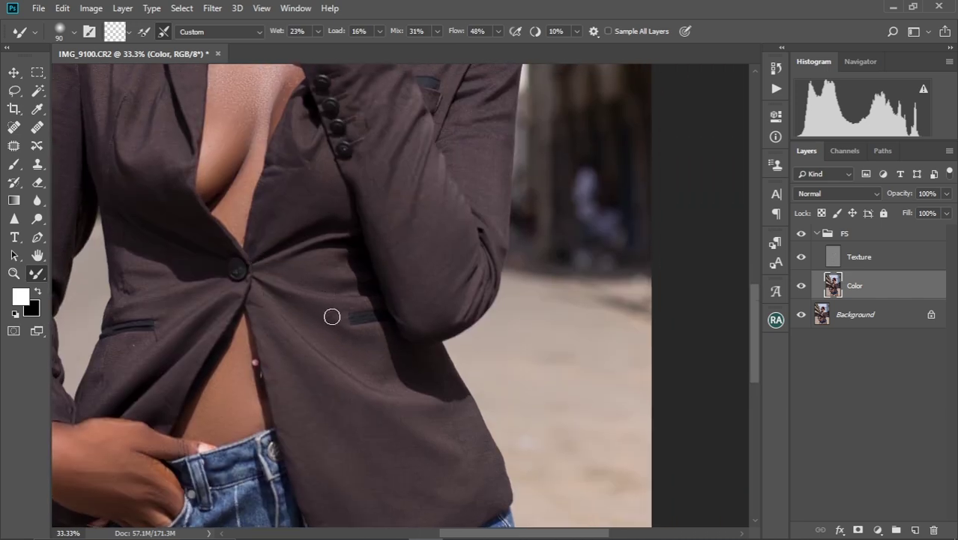
drag(285, 177, 255, 253)
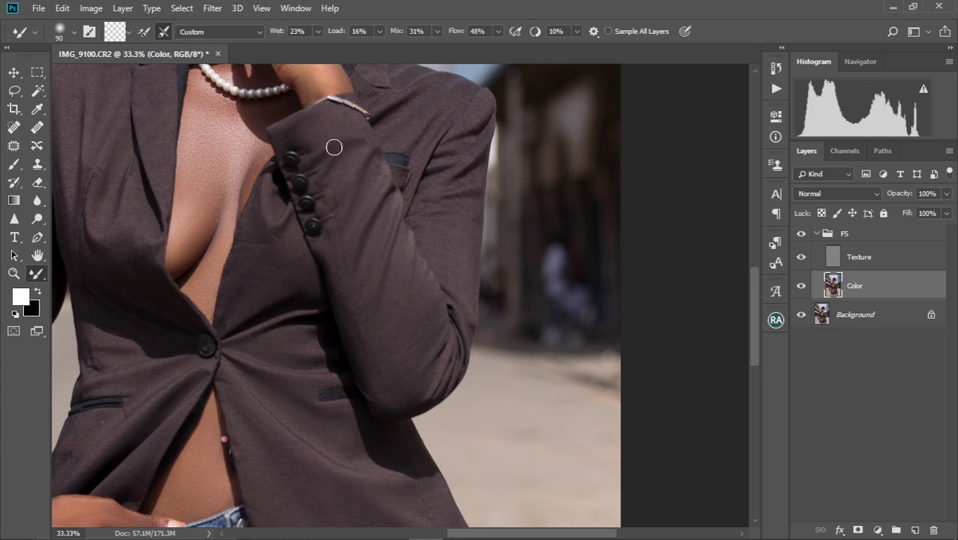
Blend the tones on the raised sleeve and the adjoining shoulder with the Mixer Brush at 175 px
key(bracketright)
key(bracketright)
key(bracketright)
key(bracketright)
drag(383, 206, 309, 321)
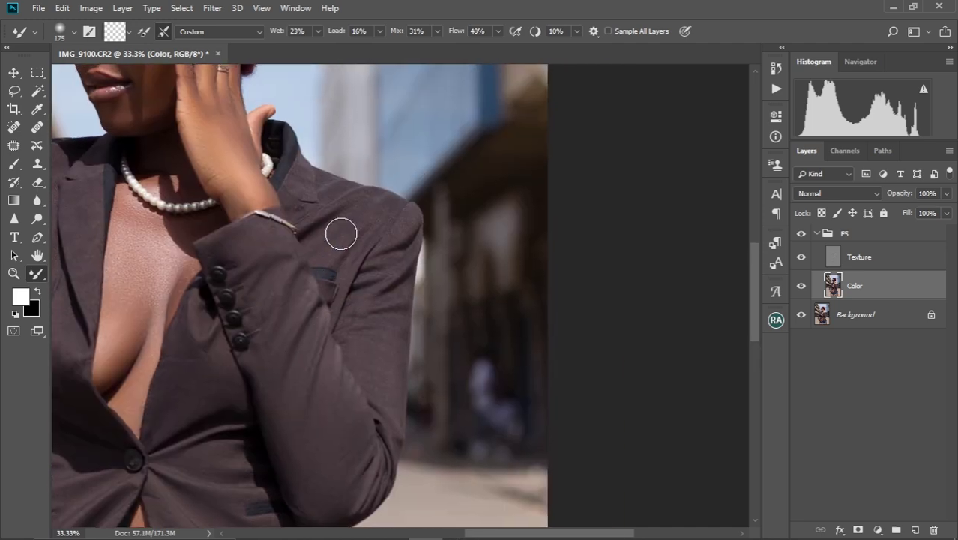
Try to blend the lapel tones beside the bare chest with a 90 px Mixer Brush, and undo the strokes
key(bracketleft)
key(bracketleft)
key(bracketleft)
key(bracketleft)
drag(108, 369, 360, 282)
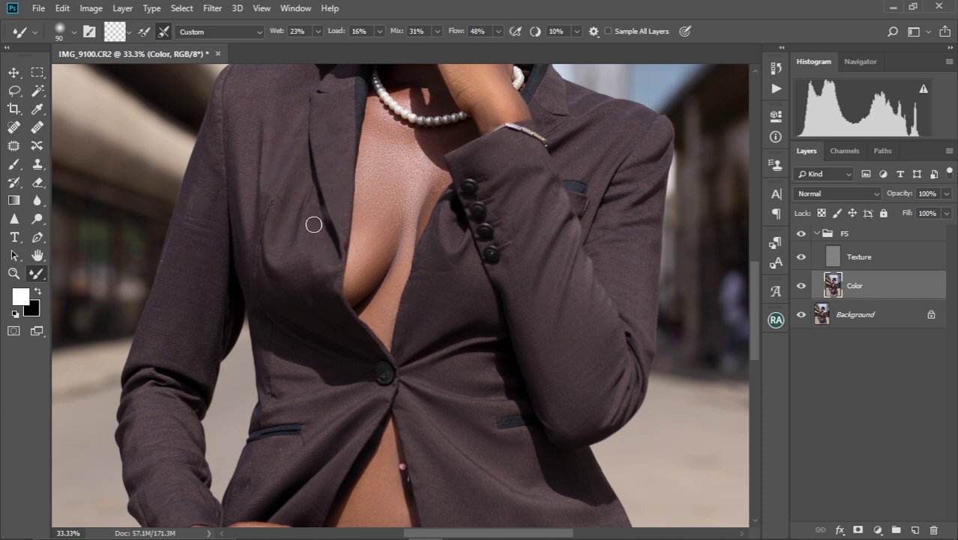
mouse_move(314, 225)
mouse_down()
mouse_move(391, 205)
mouse_move(340, 183)
mouse_up()
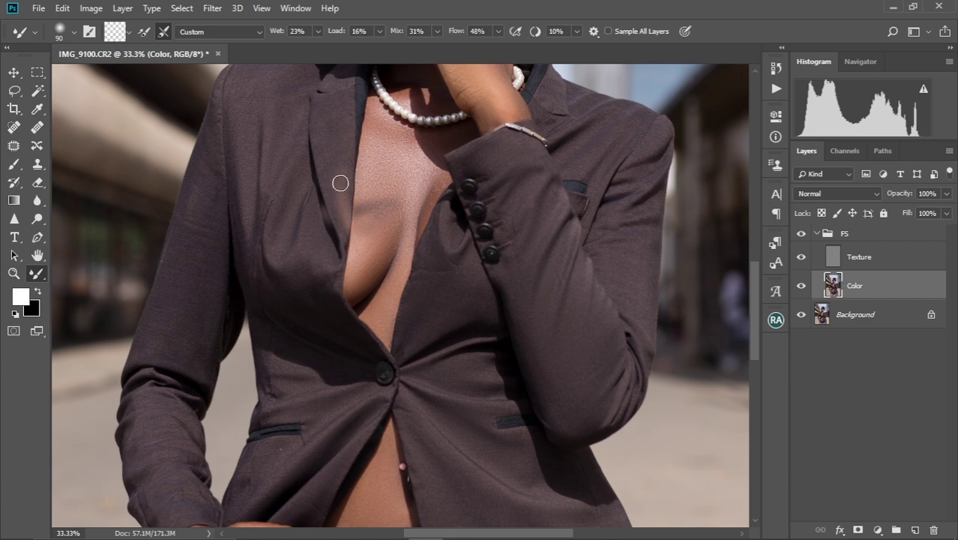
drag(348, 232, 339, 147)
key(ctrl+alt+z)
key(ctrl+alt+z)
key(ctrl+alt+z)
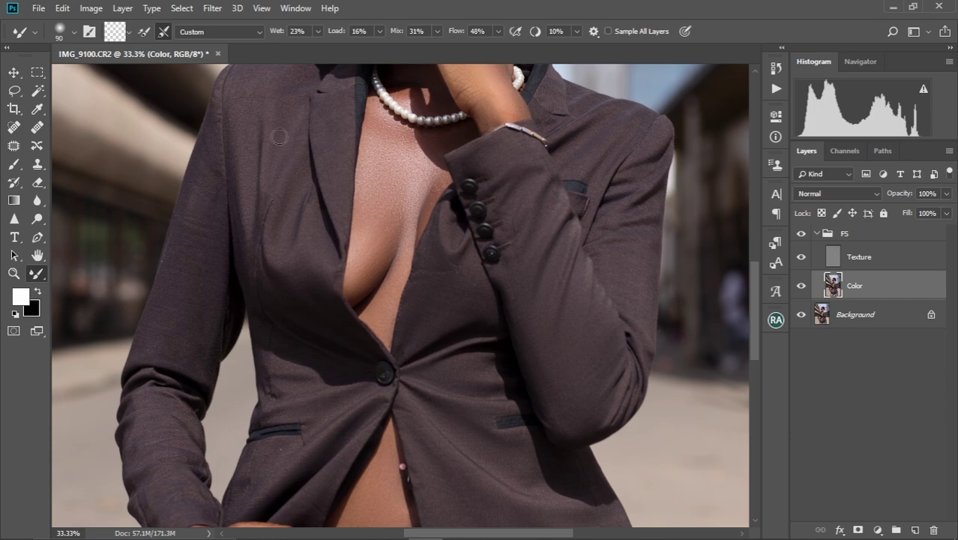
Compare the jacket and body before and after by toggling the FS group's visibility
drag(437, 196, 326, 252)
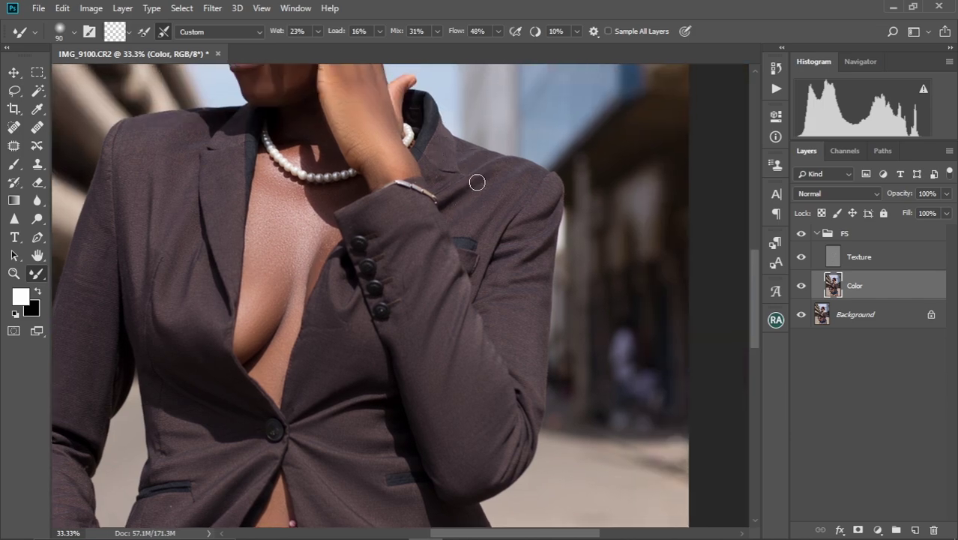
key(ctrl+minus)
key(ctrl+minus)
key(ctrl+minus)
key(ctrl+minus)
key(ctrl+plus)
key(ctrl+plus)
key(ctrl+plus)
key(ctrl+minus)
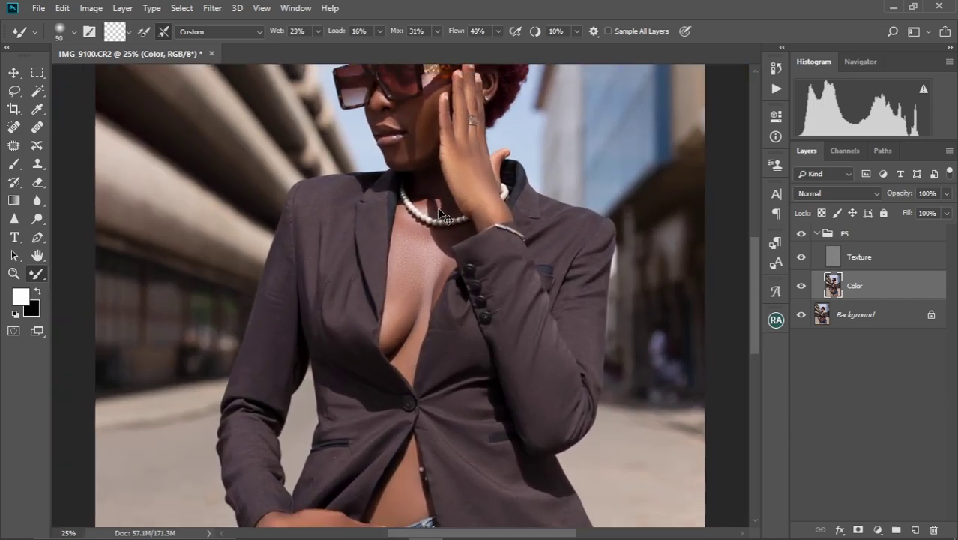
key(ctrl+minus)
drag(403, 302, 352, 268)
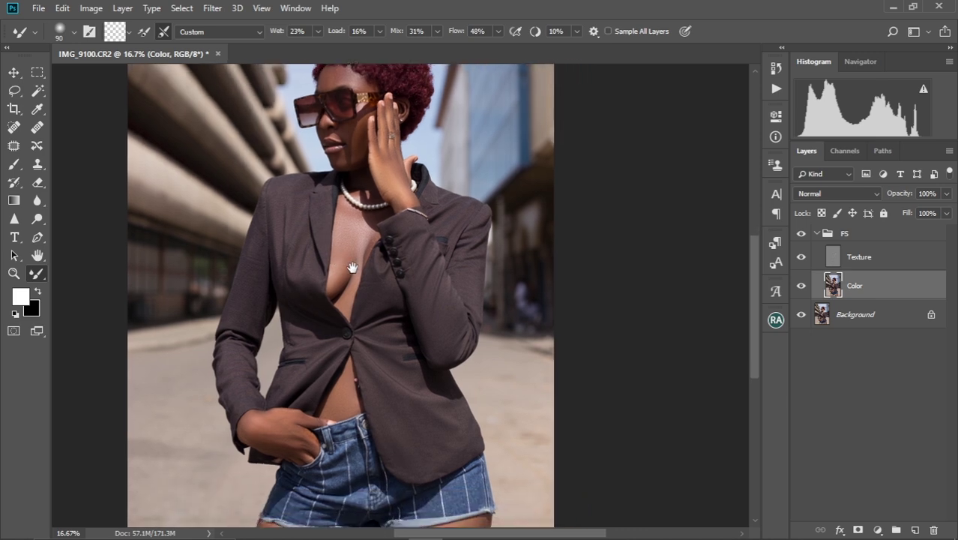
click(802, 234)
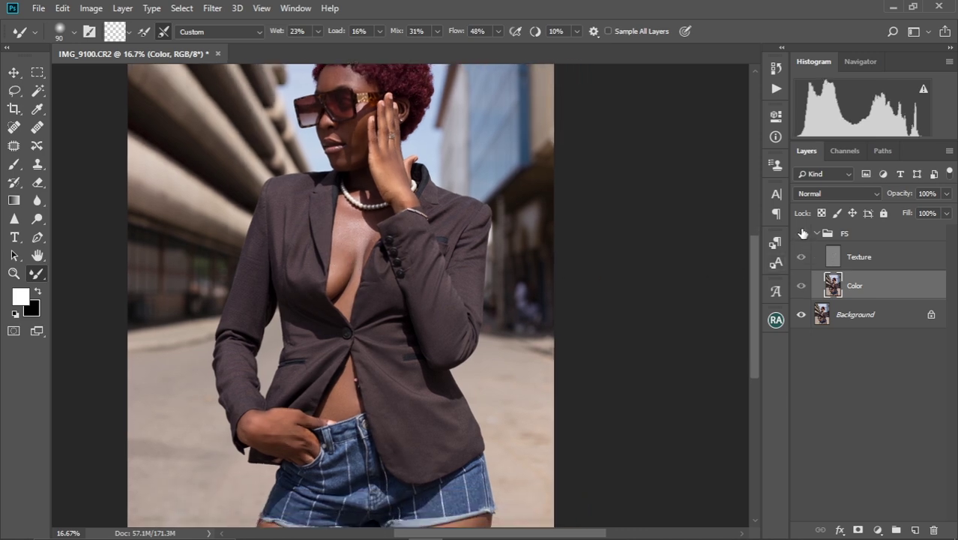
click(800, 234)
key(ctrl+minus)
key(ctrl+minus)
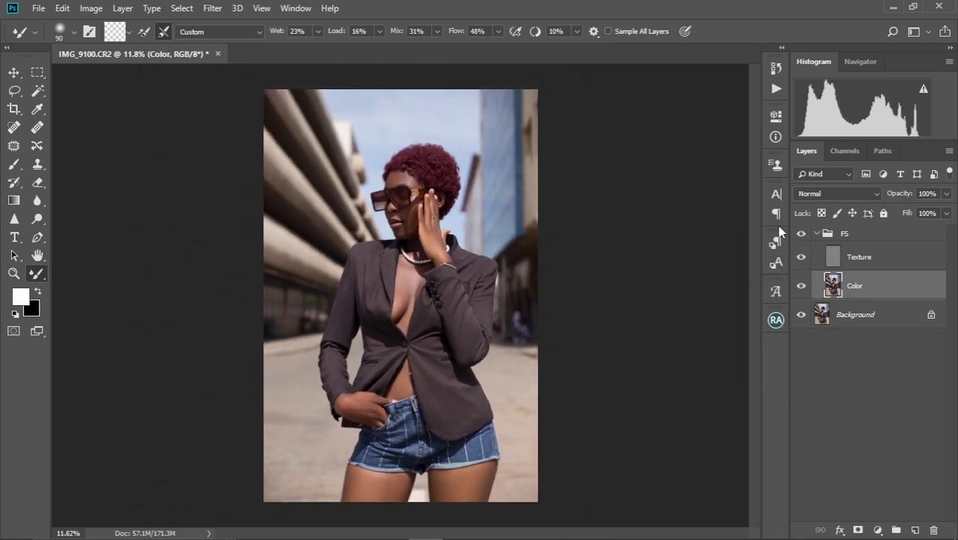
Inspect the hair, face, raised hand and jacket up close, and review the whole portrait
key(ctrl+plus)
key(ctrl+plus)
key(ctrl+plus)
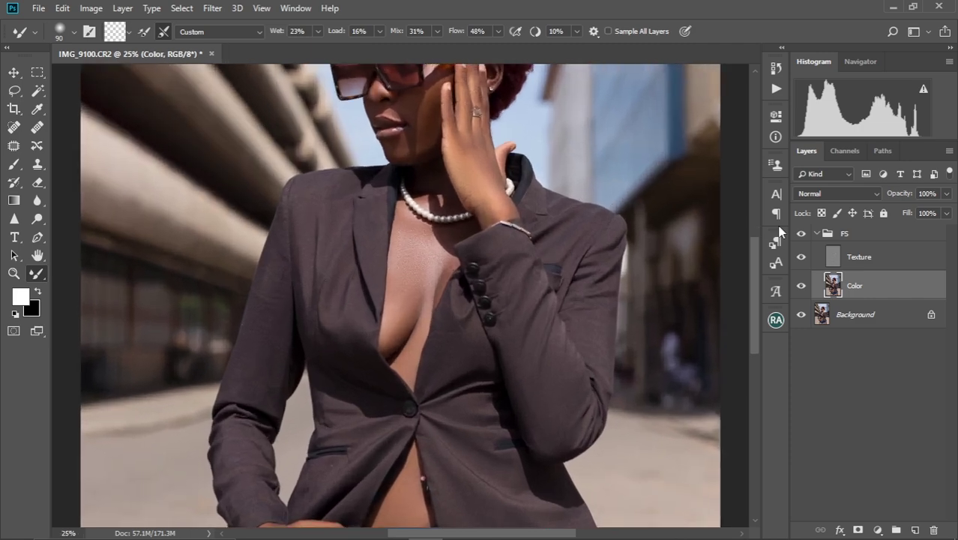
drag(420, 218, 353, 398)
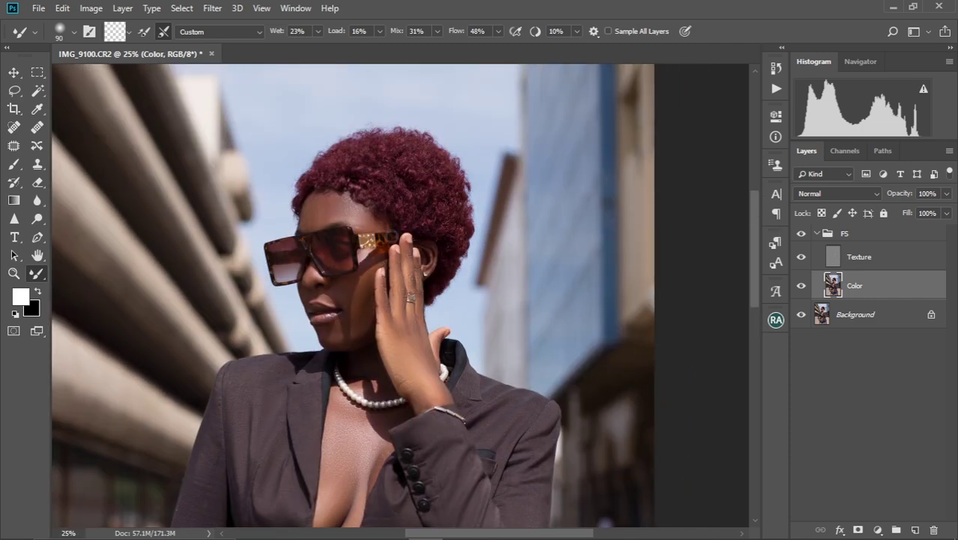
scroll(422, 165, up, 5)
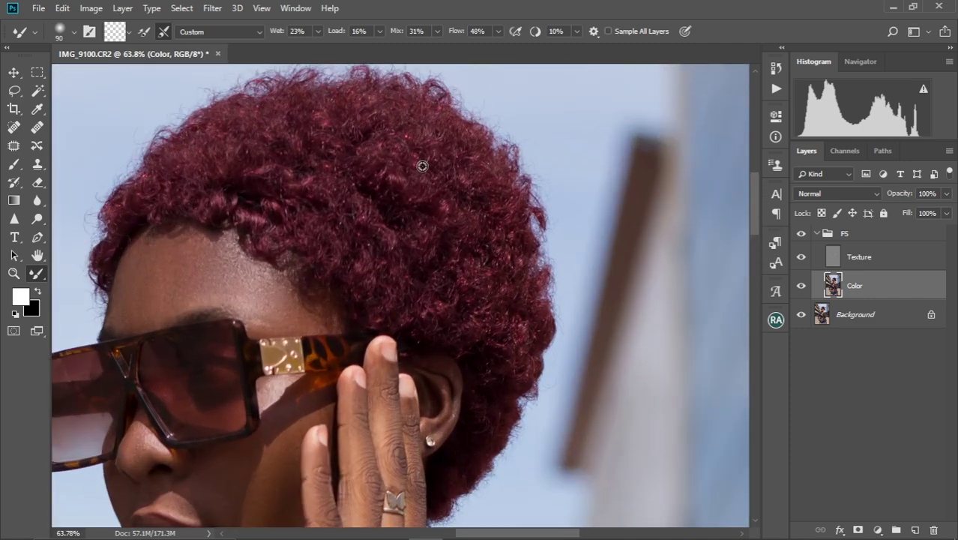
drag(364, 293, 438, 82)
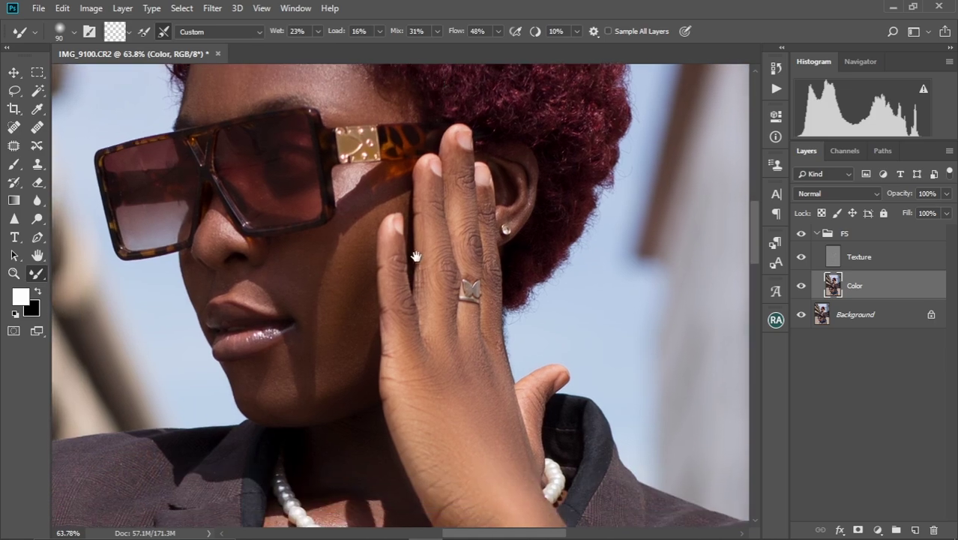
drag(416, 257, 422, 191)
scroll(422, 197, down, 6)
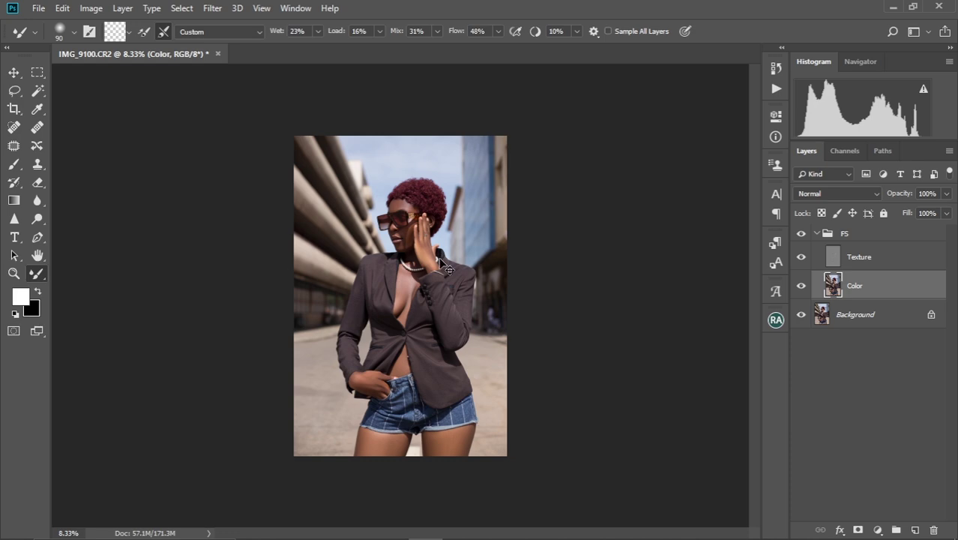
scroll(439, 259, up, 3)
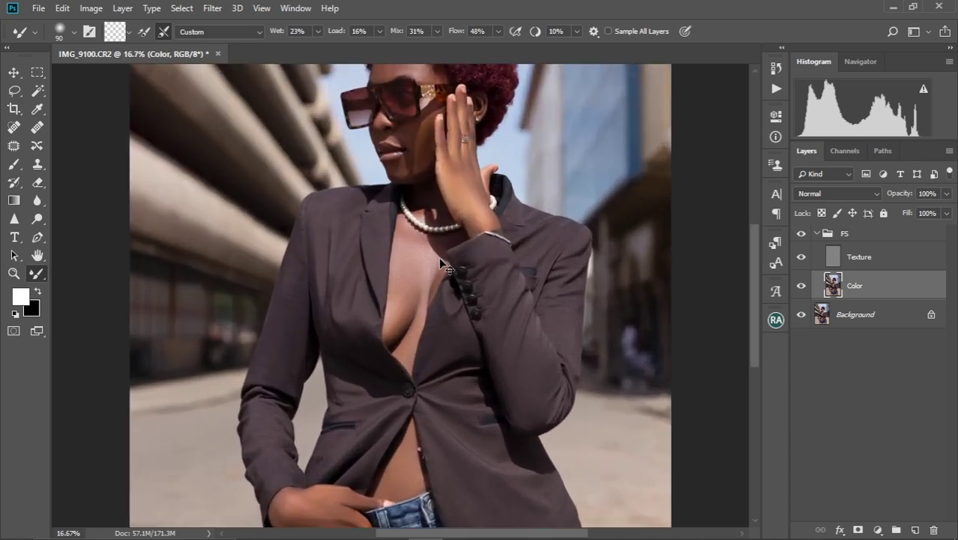
scroll(440, 261, up, 1)
key(ctrl+plus)
key(ctrl+minus)
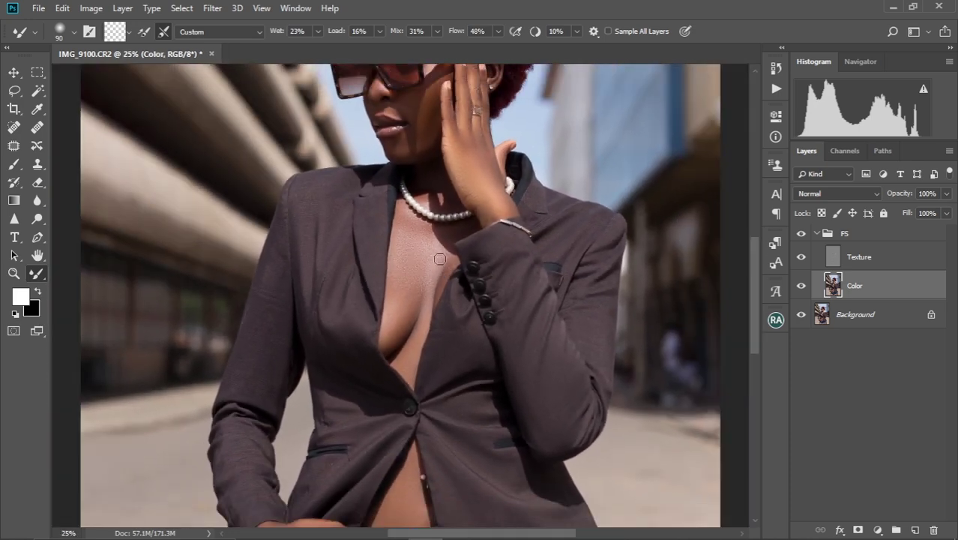
key(ctrl+0)
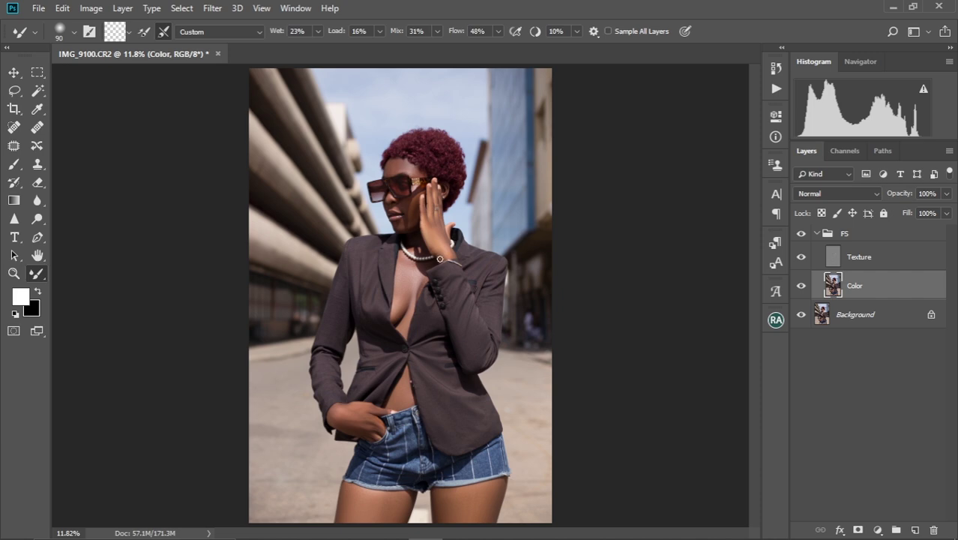
Examine the retouch from the face down to the shorts and thighs, and check the chest and sleeve up close
scroll(417, 214, up, 14)
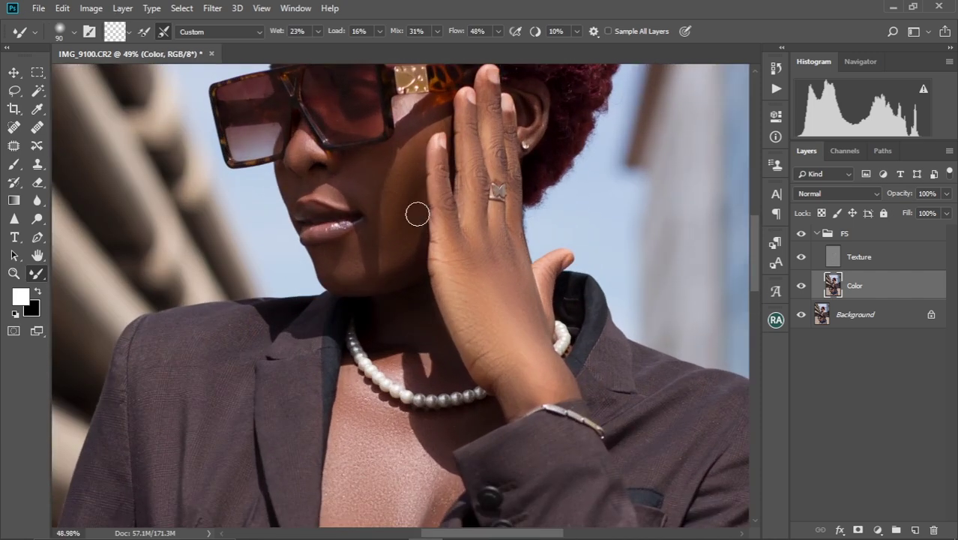
drag(467, 165, 428, 327)
drag(441, 213, 436, 233)
drag(418, 329, 428, 265)
drag(405, 350, 417, 280)
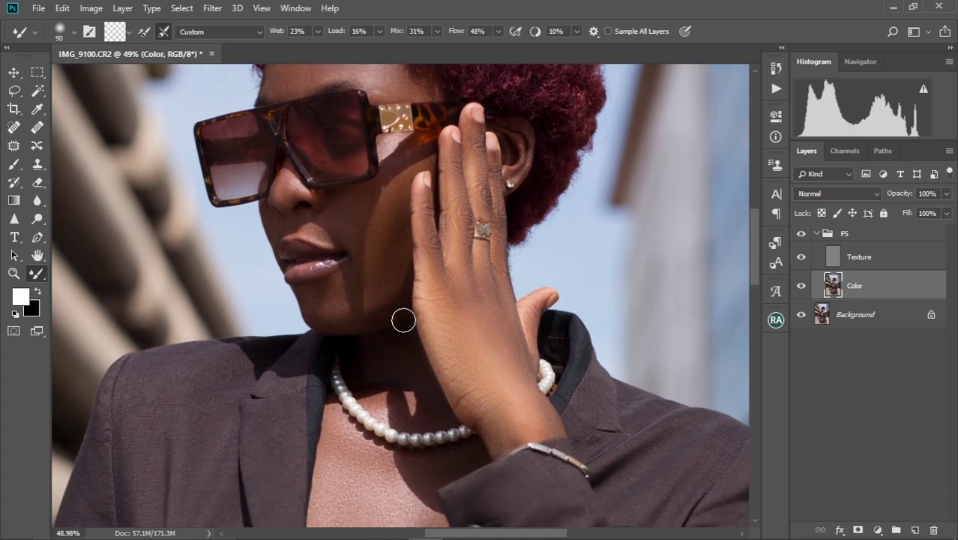
drag(413, 347, 429, 252)
drag(400, 423, 414, 240)
drag(407, 480, 414, 233)
drag(403, 510, 408, 99)
drag(384, 207, 366, 283)
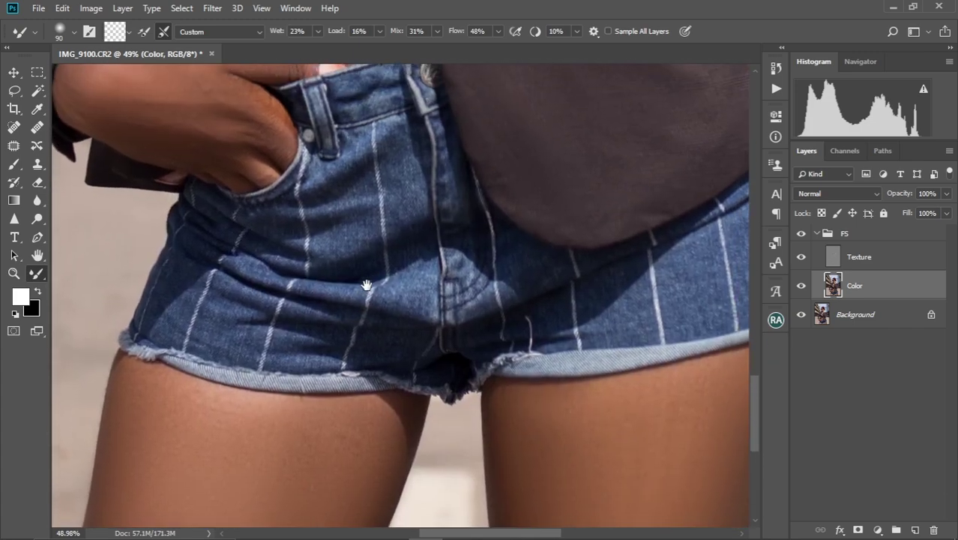
key(ctrl+0)
key(ctrl+minus)
key(ctrl+minus)
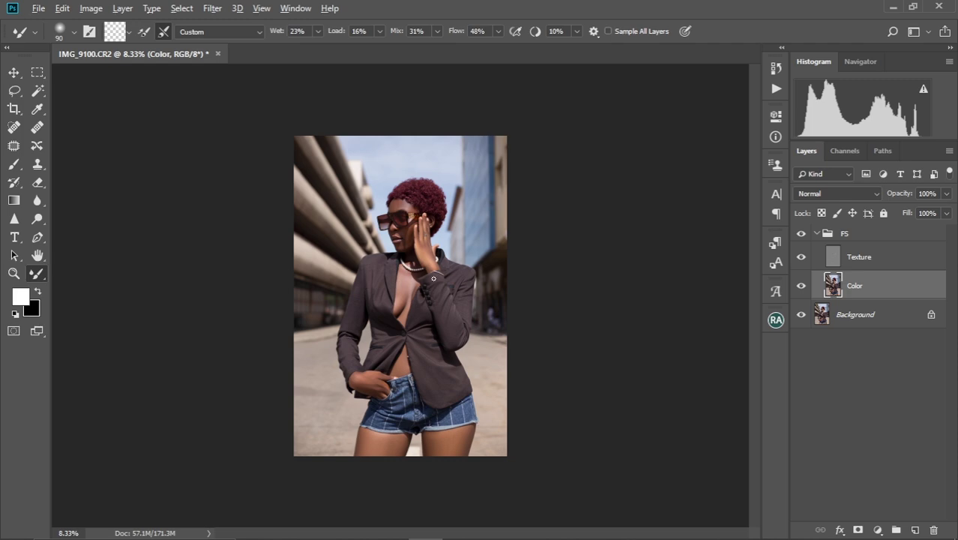
scroll(422, 284, up, 8)
scroll(433, 279, up, 3)
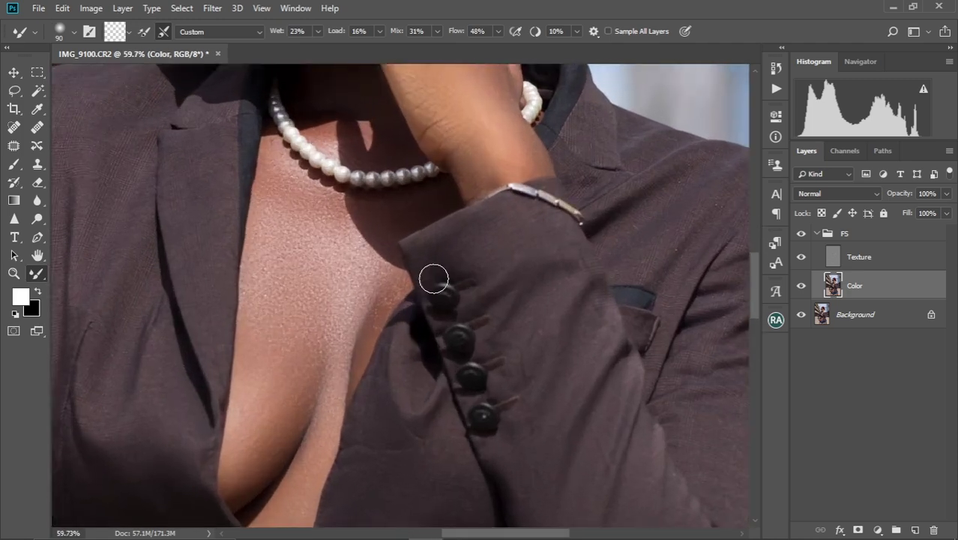